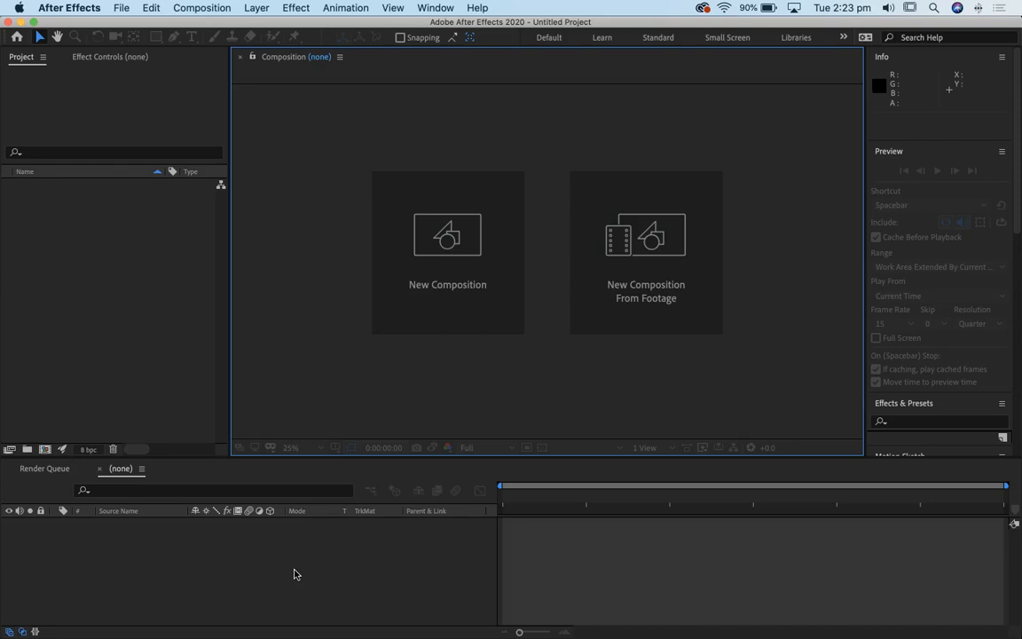
- Import Pexels Videos 2314024.mp4 and production ID_3704109.mp4 from the blending modes folder inside tutorials-masks-mattes on the Desktop
left_click(121, 7)
mouse_move(152, 191)
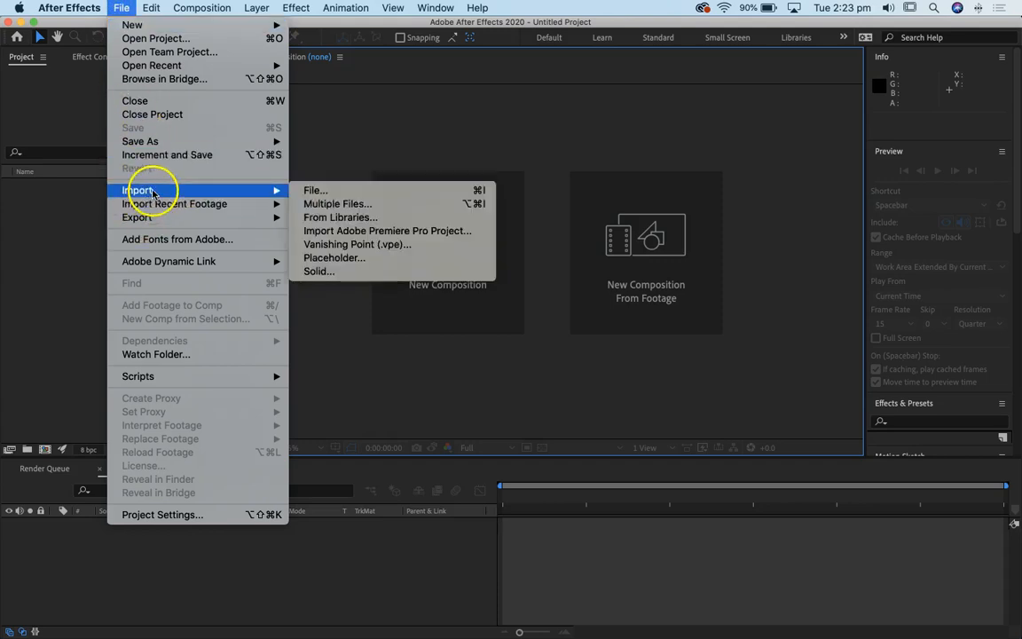
left_click(344, 192)
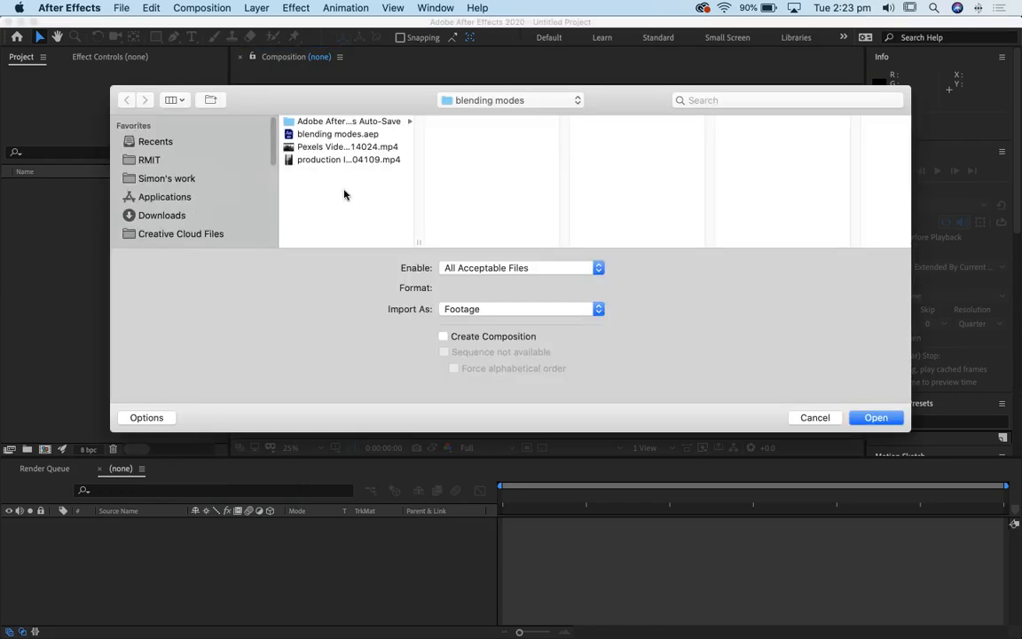
scroll(175, 235, "down", 3)
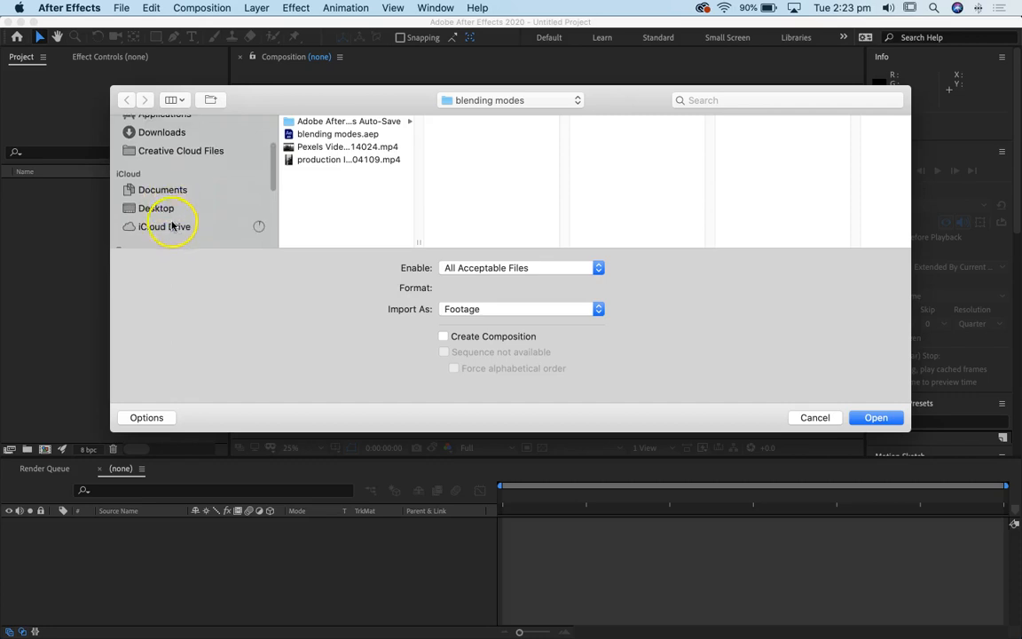
left_click(131, 211)
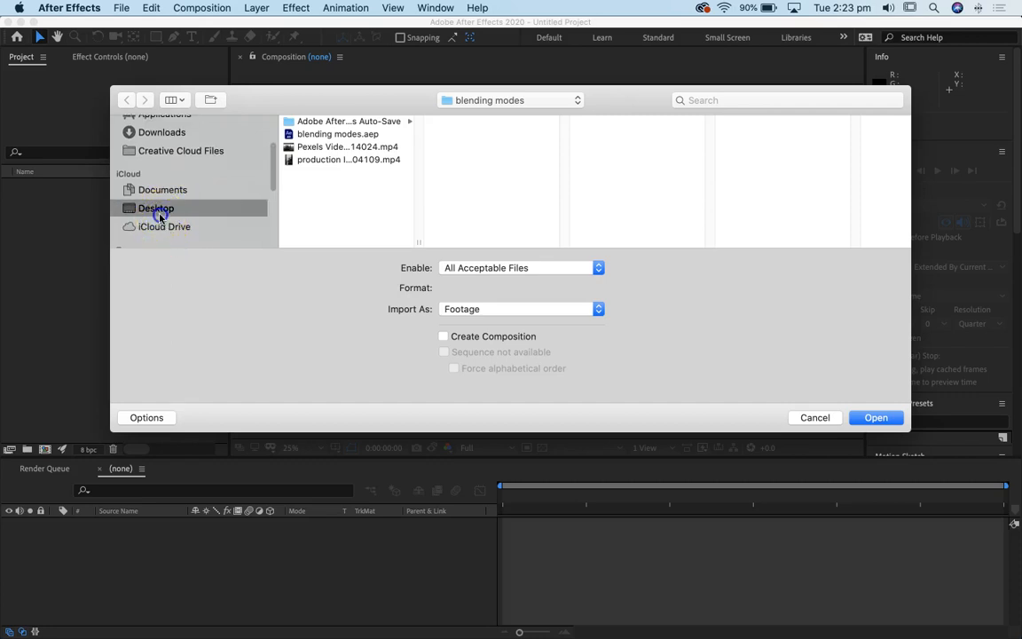
left_click(337, 121)
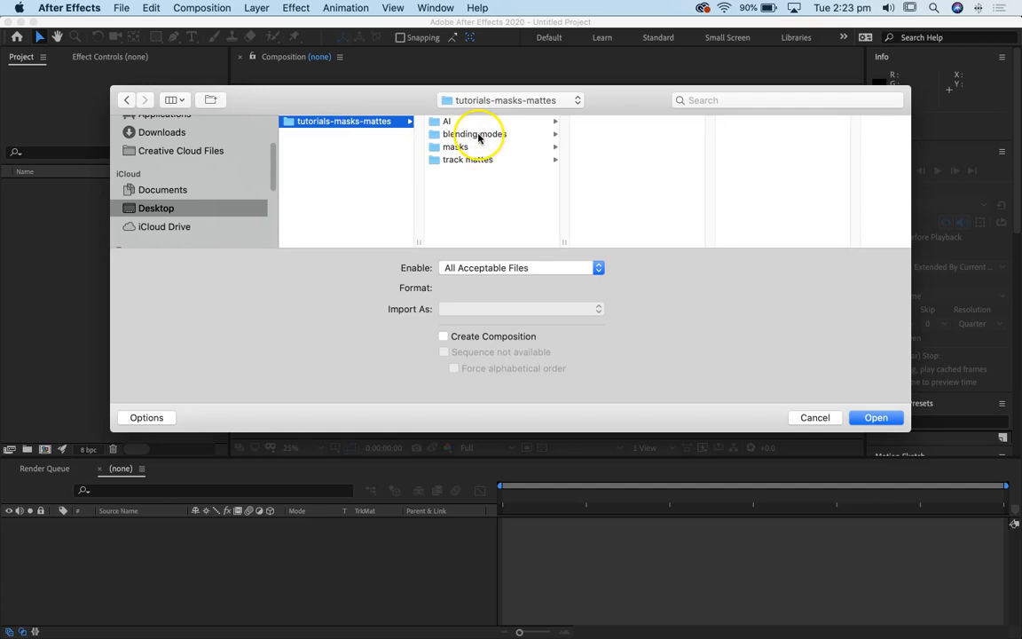
left_click(479, 134)
left_click(612, 150)
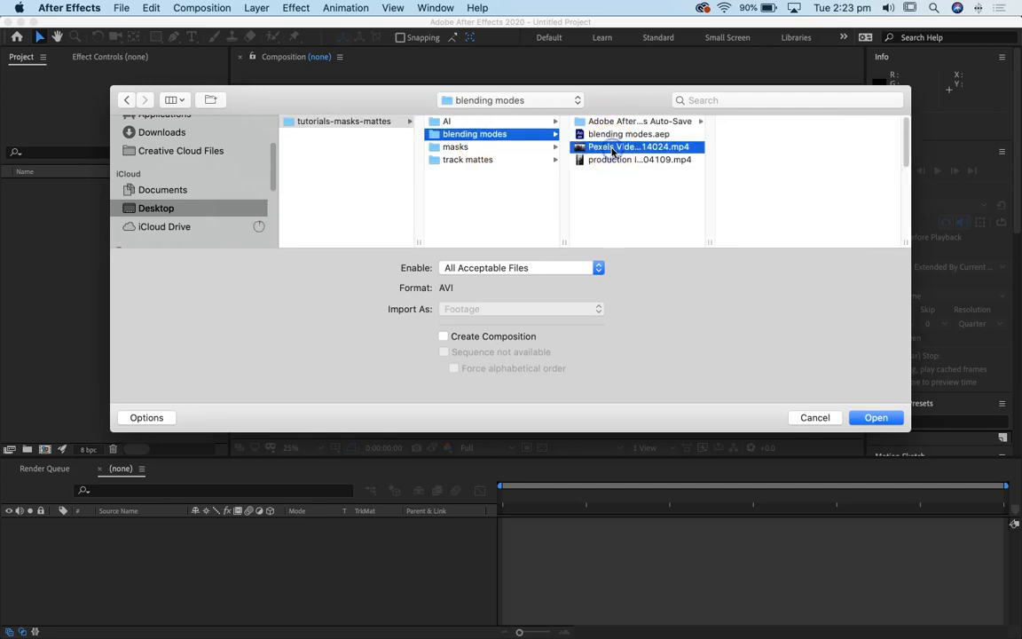
left_click(622, 162, "shift")
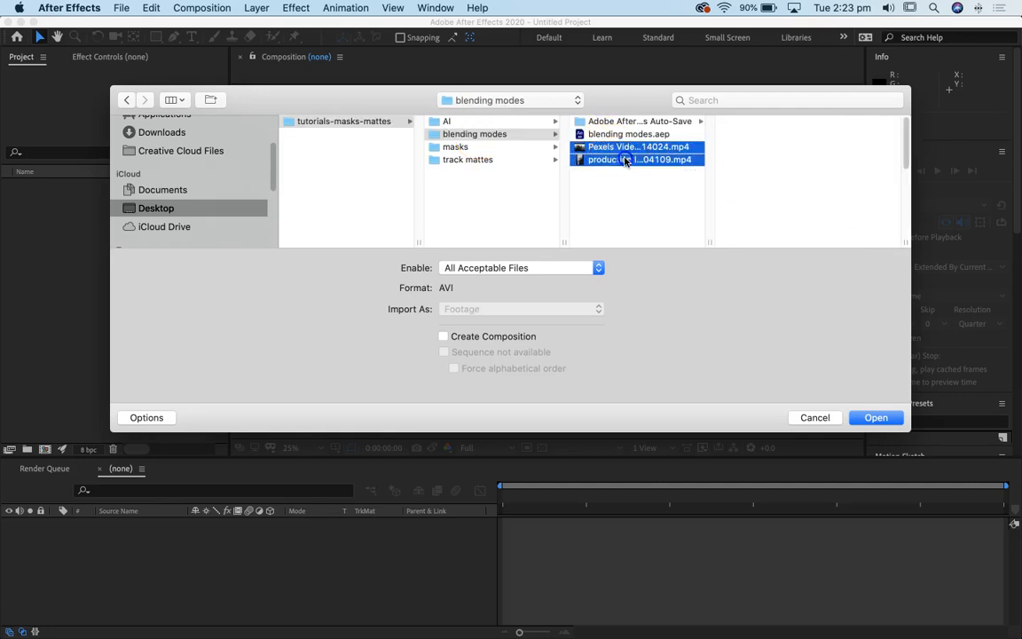
left_click(879, 419)
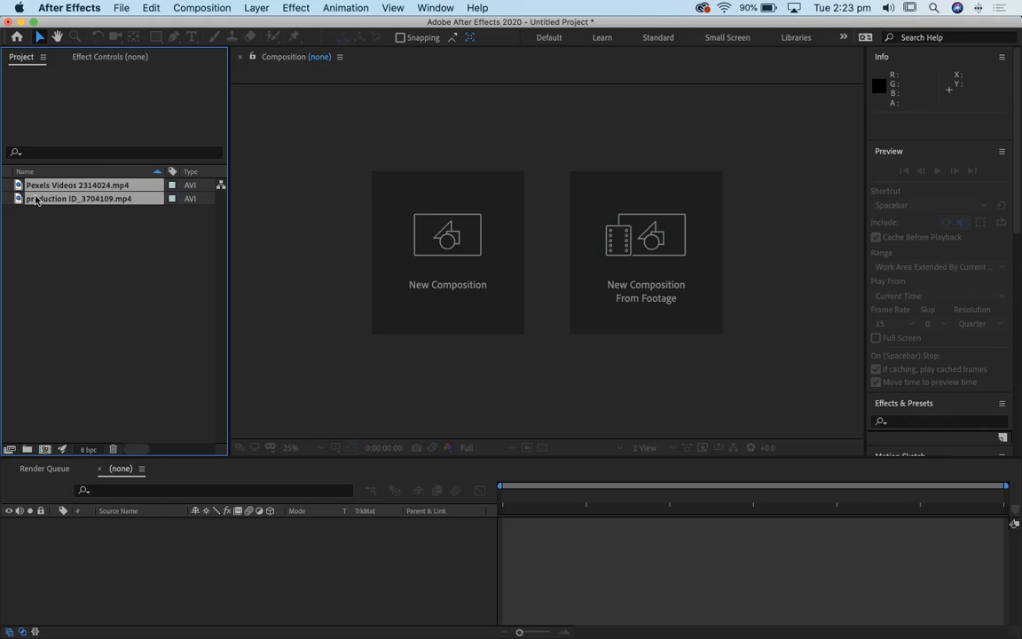
- Create a 1080 x 1080 px, 25 fps, 10-second composition named "blending modes" and add both videos with the Pexels clip above
left_click(457, 252)
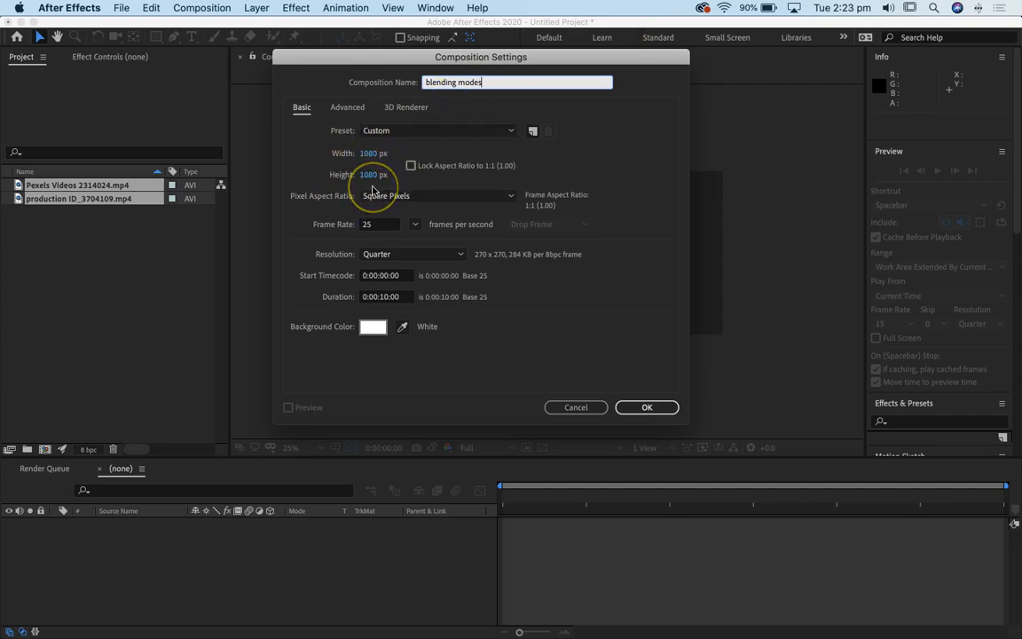
left_click(647, 406)
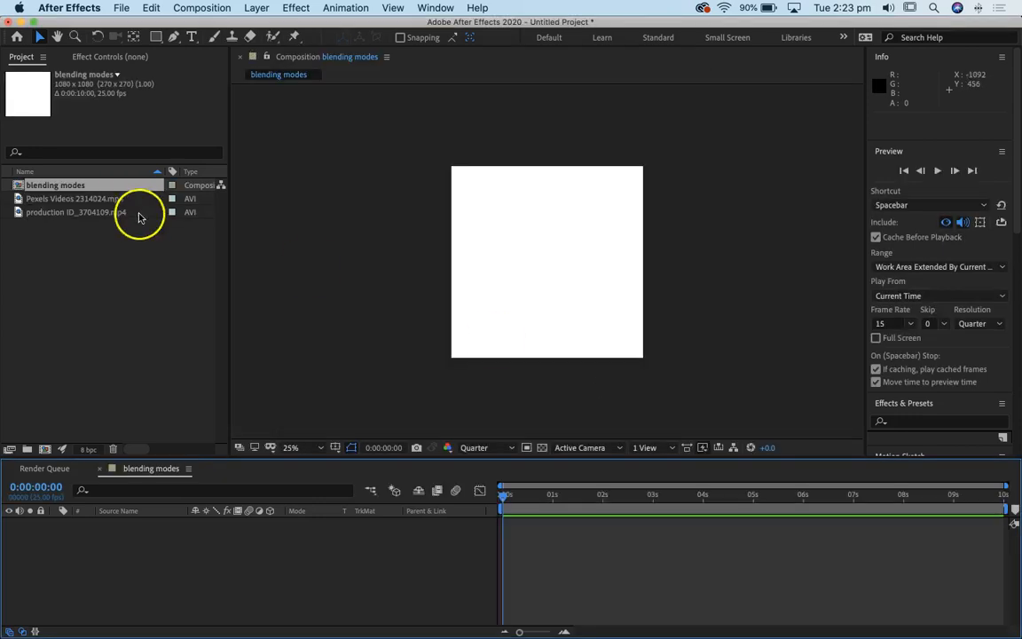
left_click(73, 199)
left_click(77, 214, "shift")
left_click_drag(58, 195, 97, 543)
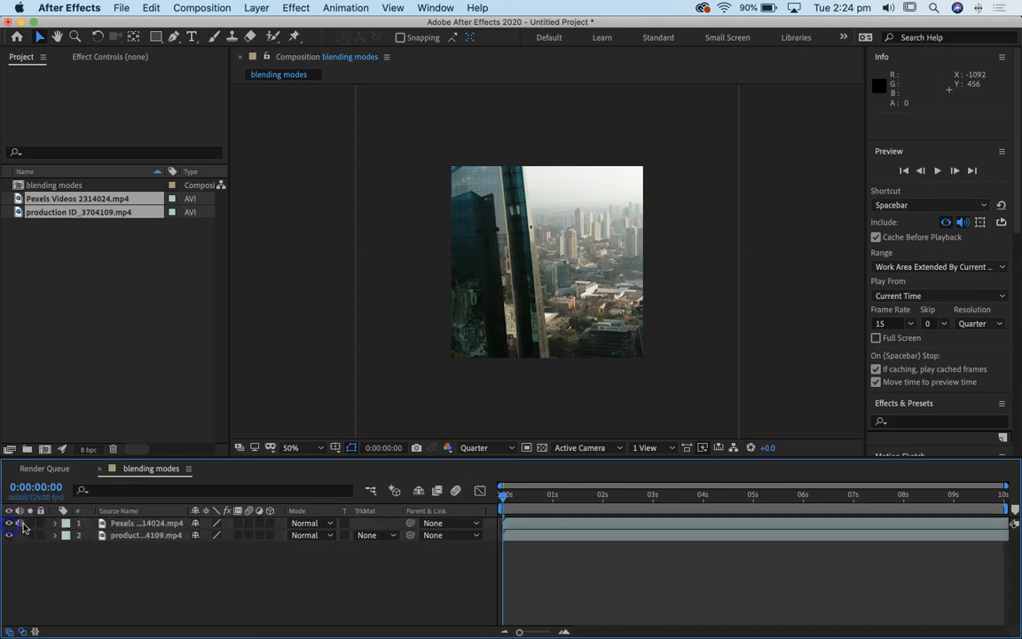
- Scale the Pexels city video layer to 69% and set its position to 0, 521 so the green tower shows in the frame
left_click(147, 523)
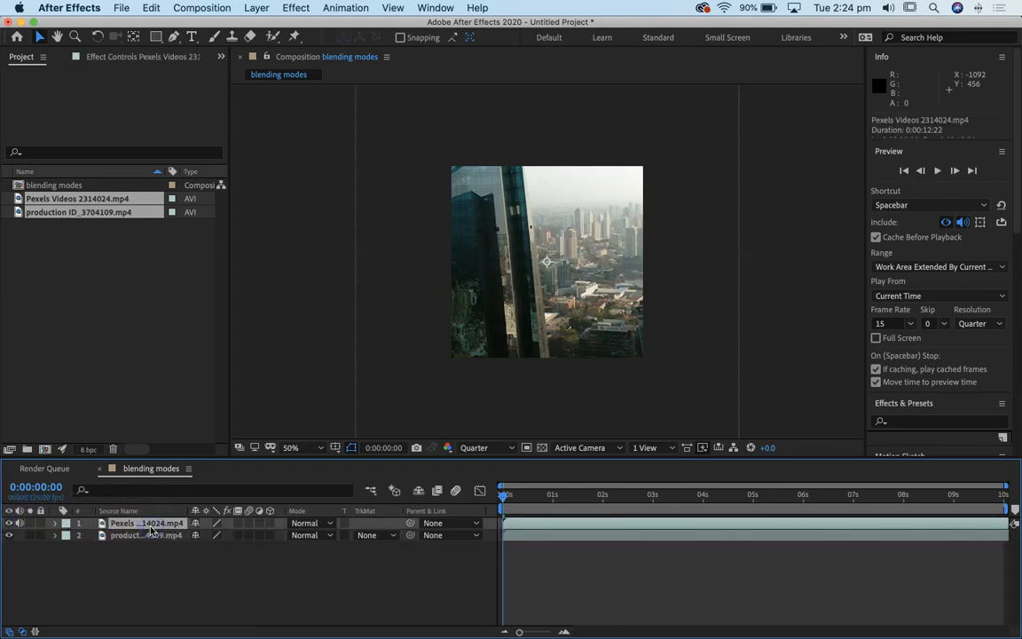
key("comma")
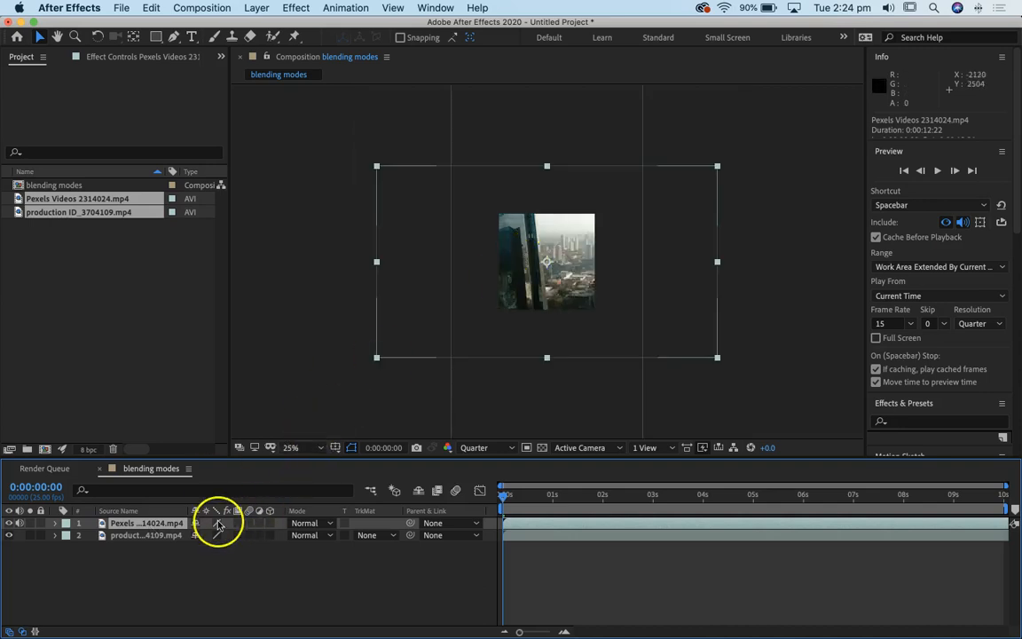
key("s")
mouse_move(228, 538)
left_mouse_down()
mouse_move(195, 536)
mouse_move(213, 536)
left_mouse_up()
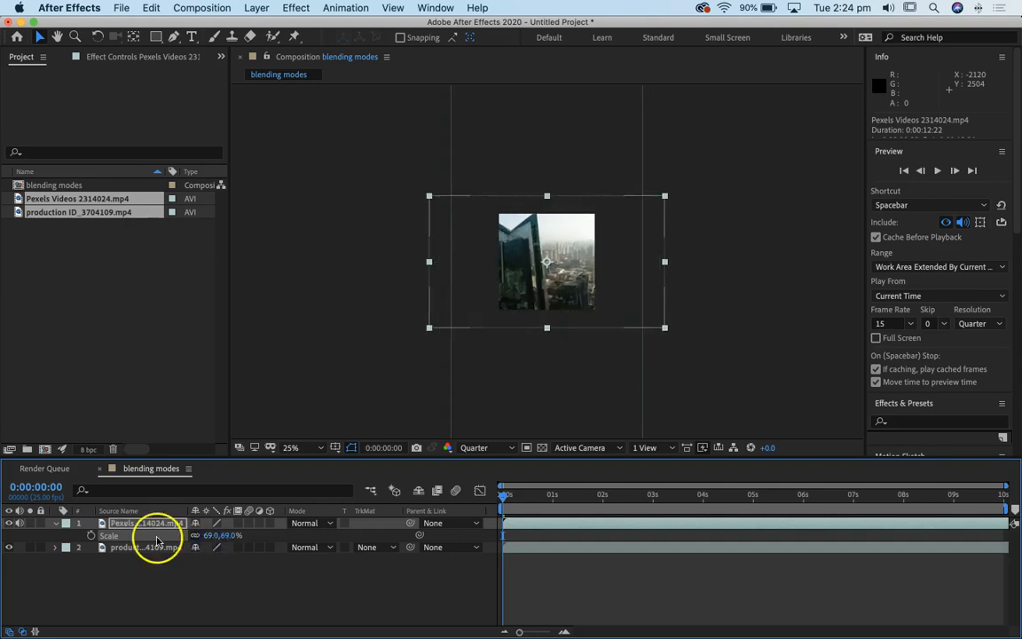
key("shift+p")
left_click_drag(224, 537, 20, 536)
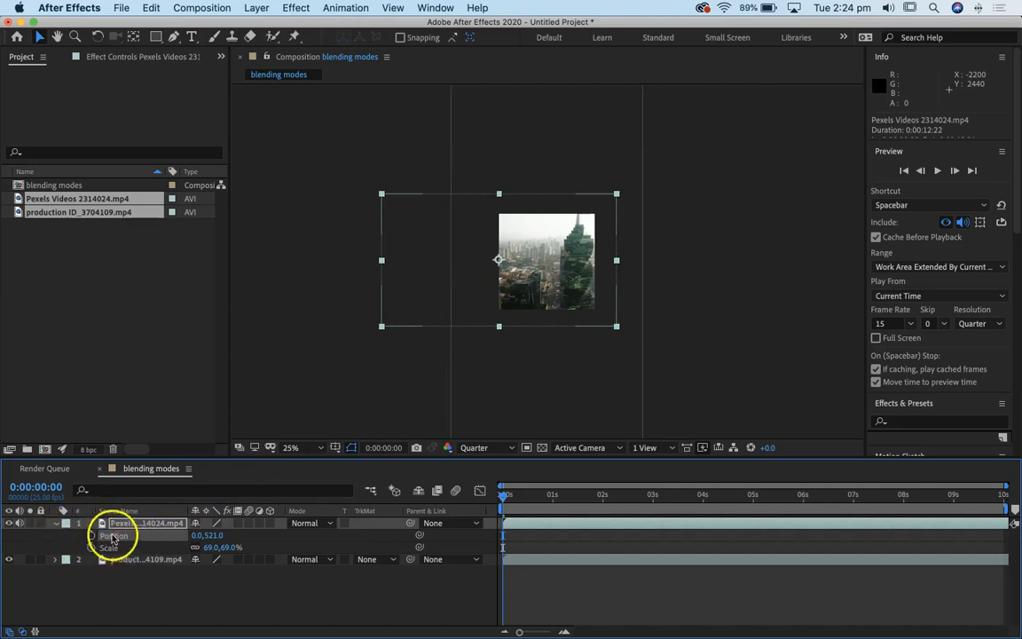
left_click(55, 525)
- Scale the production ID_3704109.mp4 layer to 58% with the city layer temporarily hidden, and collapse its properties
left_click(9, 524)
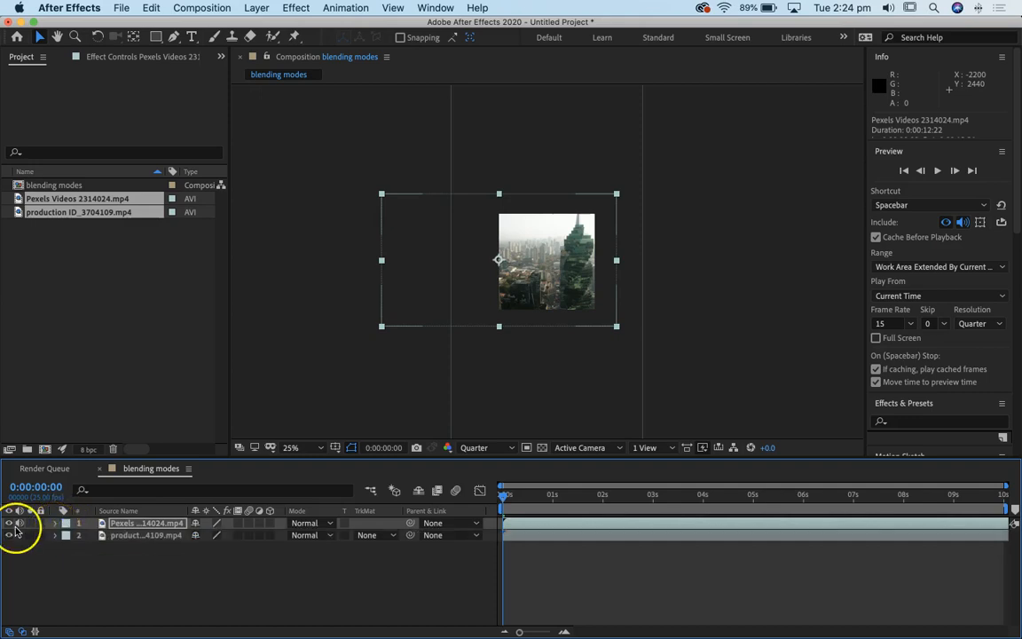
left_click(119, 535)
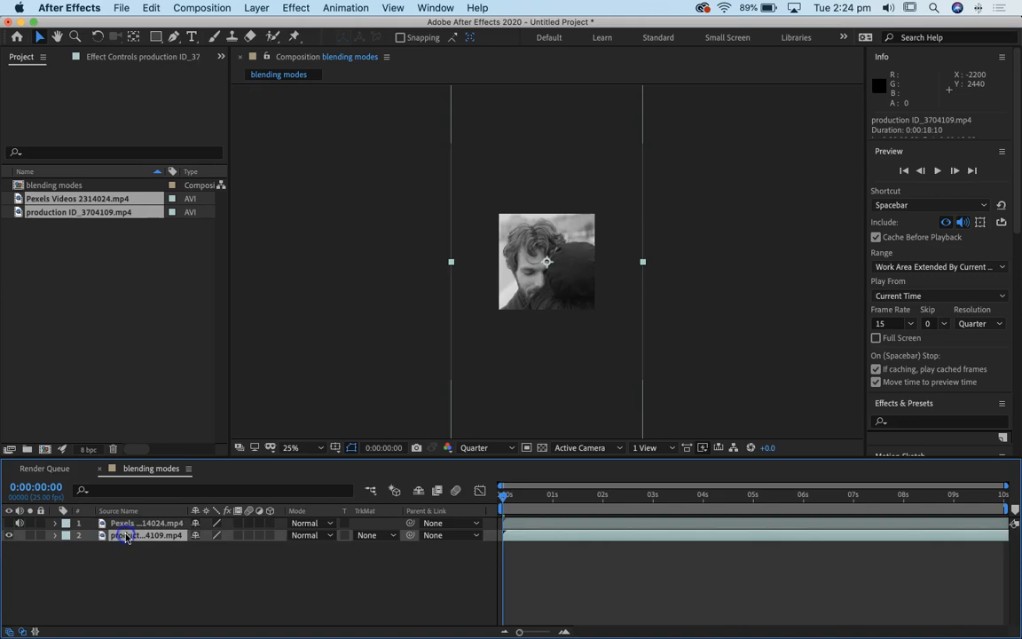
key("s")
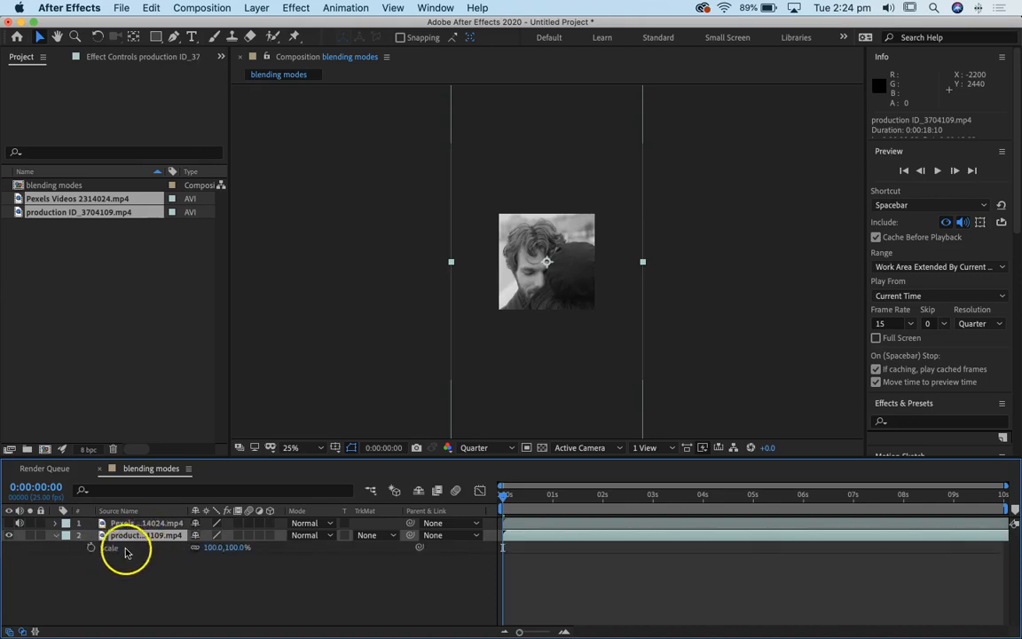
left_click_drag(231, 550, 194, 547)
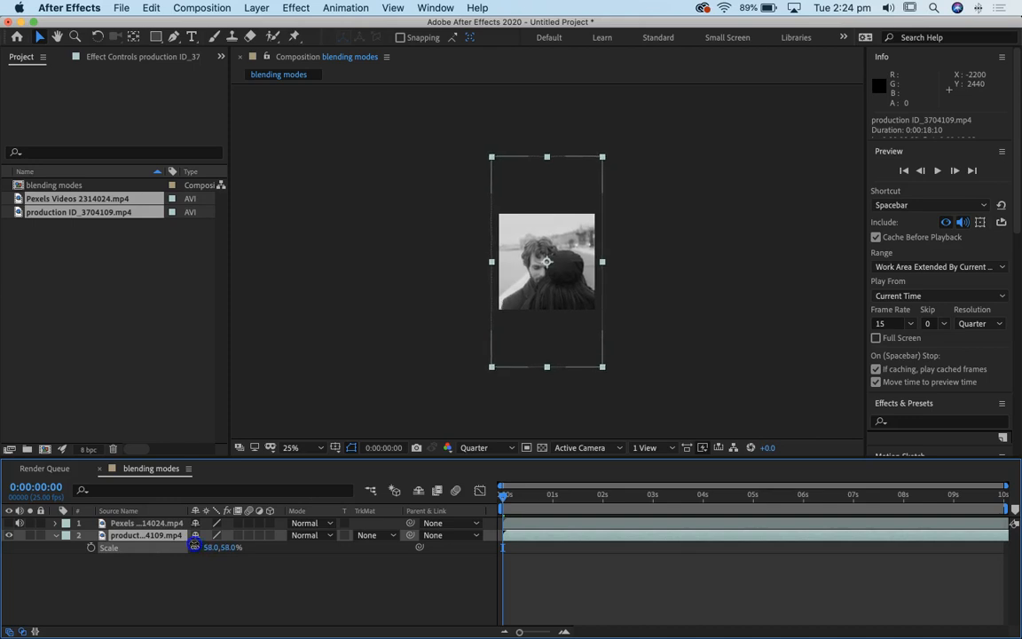
left_click(9, 523)
left_click(135, 573)
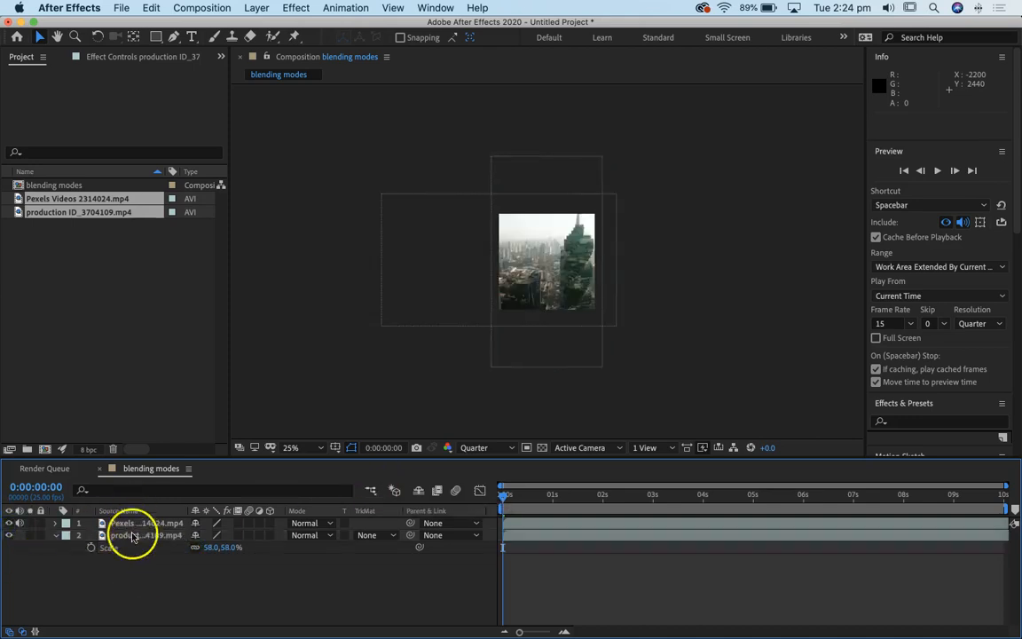
key("s")
key("s")
left_click(116, 537)
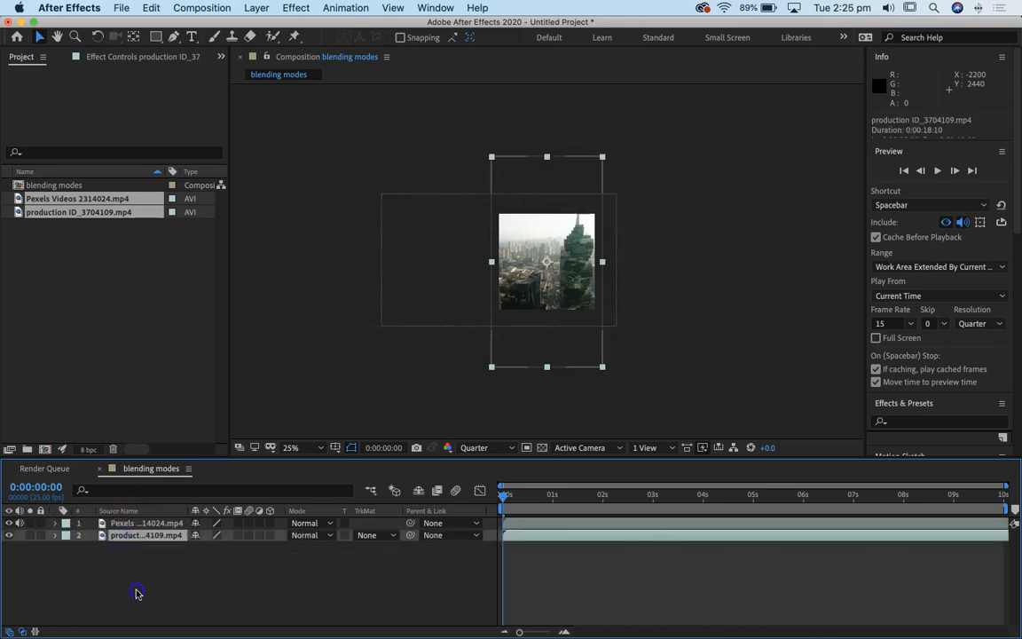
left_click(224, 538)
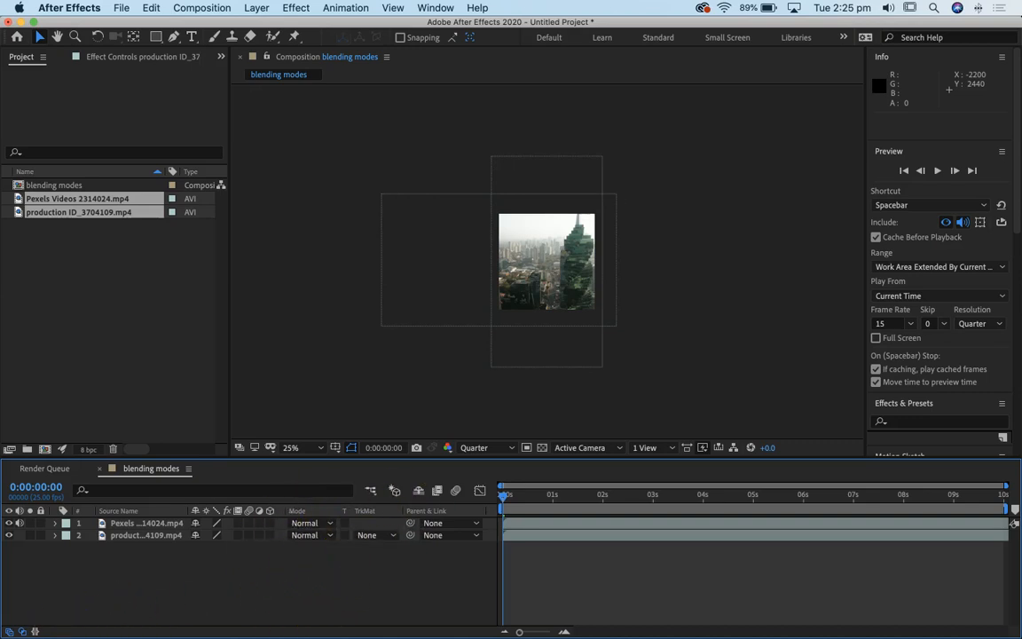
- Collapse and re-expand the timeline's Transfer Controls pane that holds the blending mode column
left_click(22, 632)
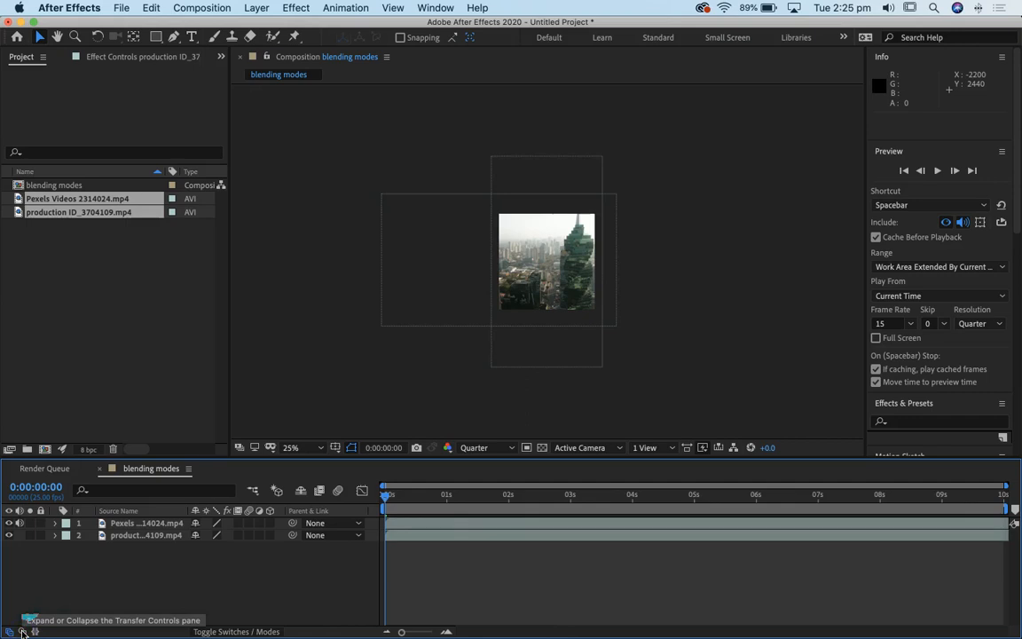
left_click(22, 632)
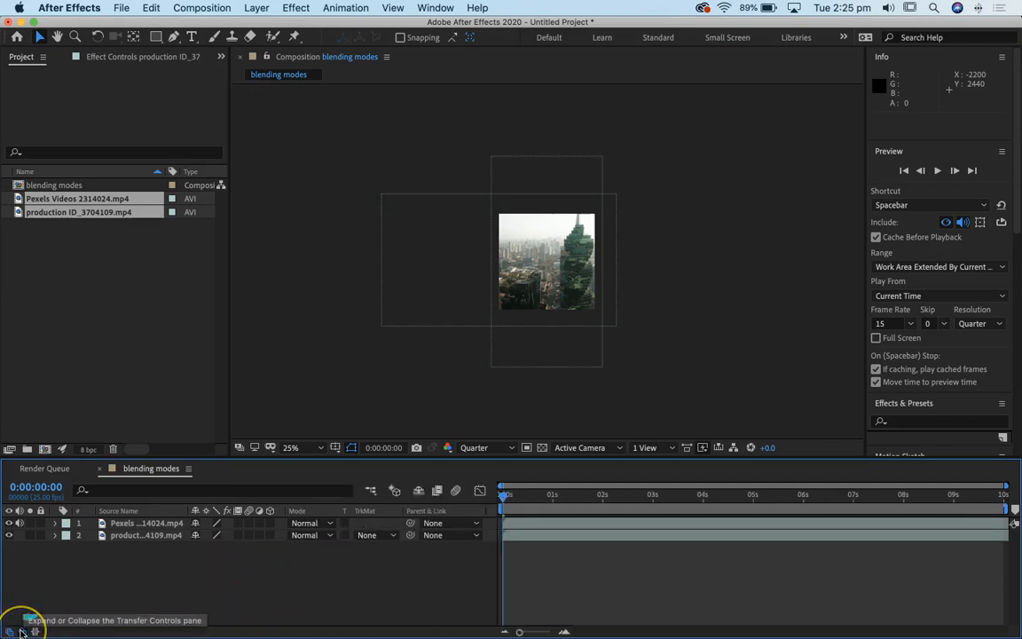
left_click(22, 631)
left_click(22, 632)
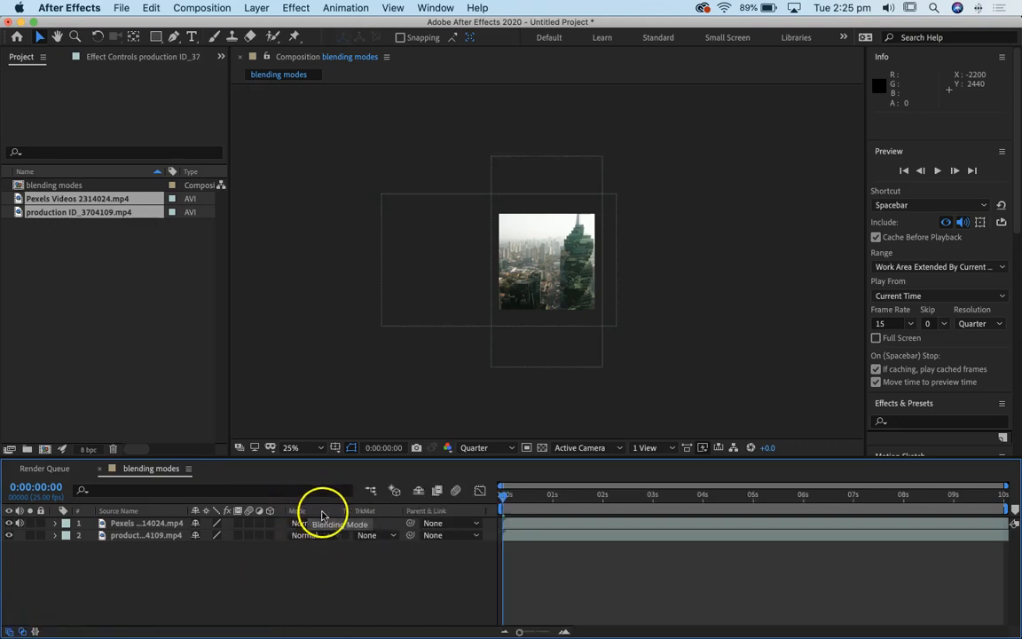
- Try the Multiply and Overlay blending modes on the Pexels city video layer
left_click(153, 525)
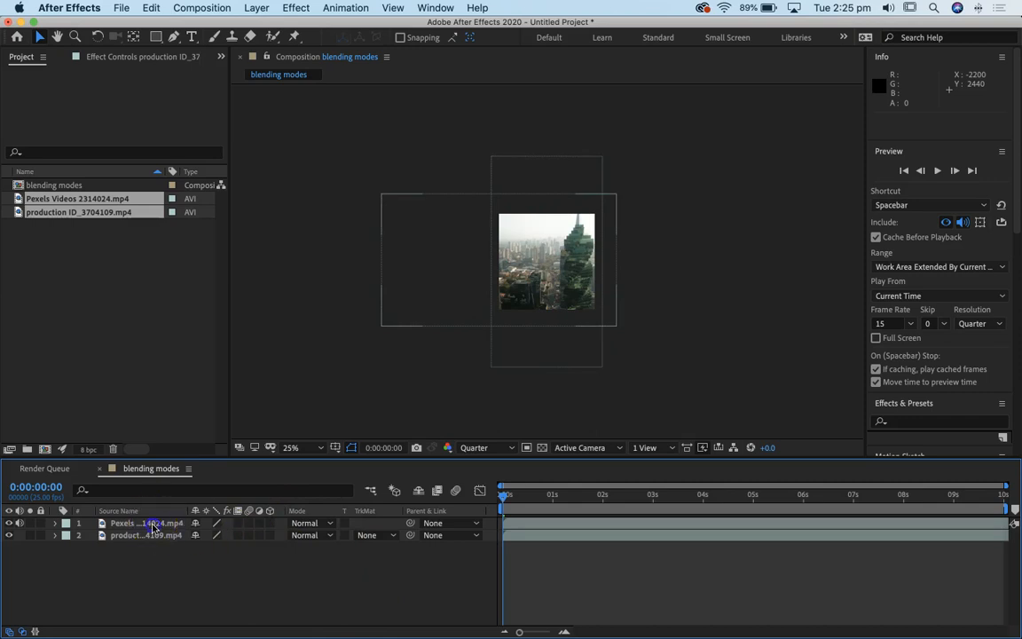
left_click(330, 524)
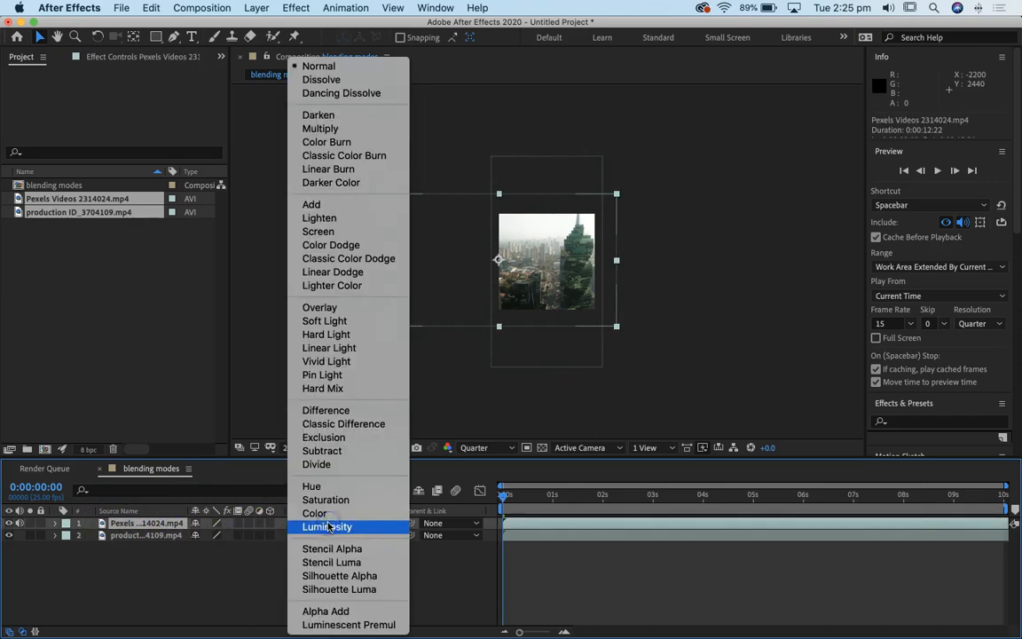
left_click(379, 131)
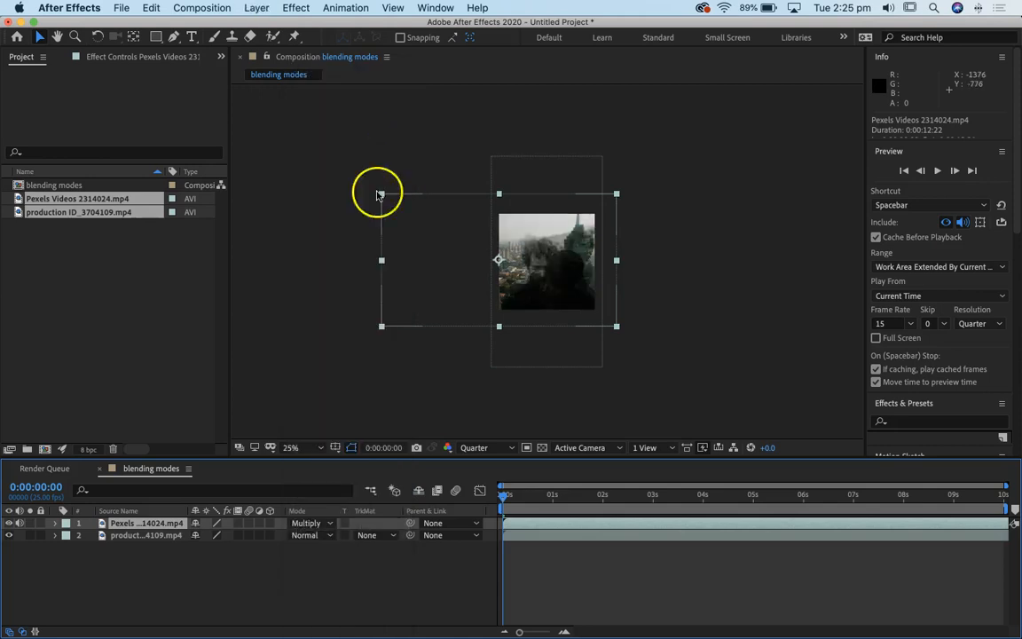
left_click(331, 527)
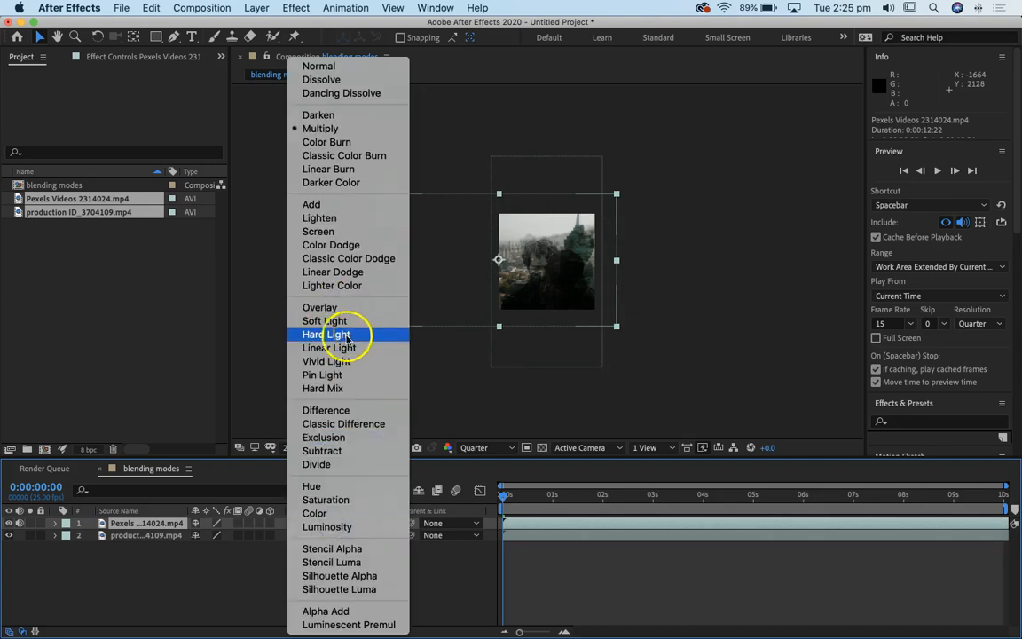
left_click(322, 308)
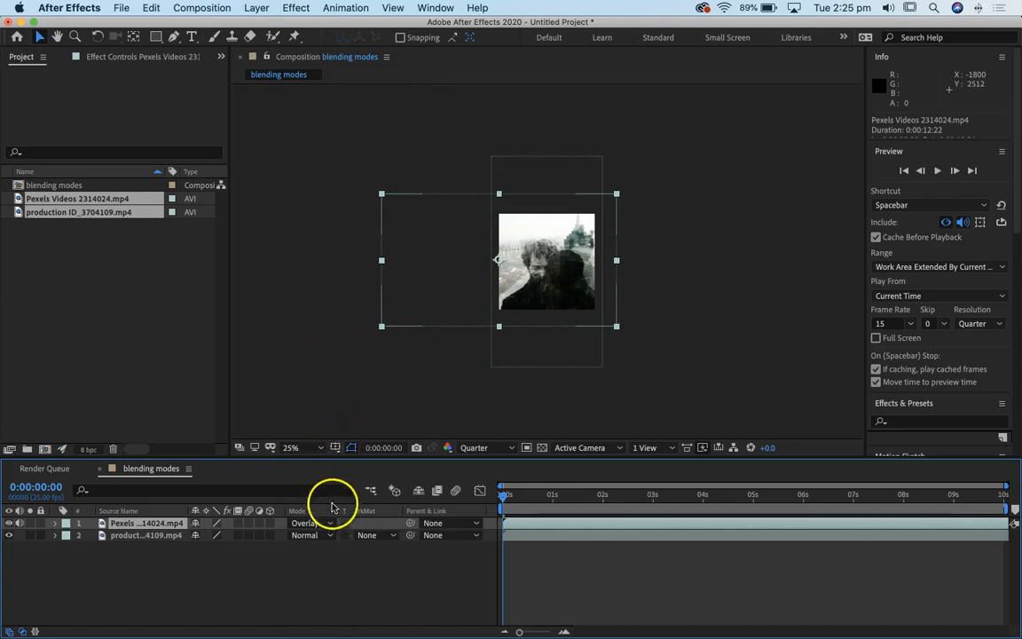
- Set the Pexels city layer's blending mode to Screen and play a preview of the composition
left_click(331, 527)
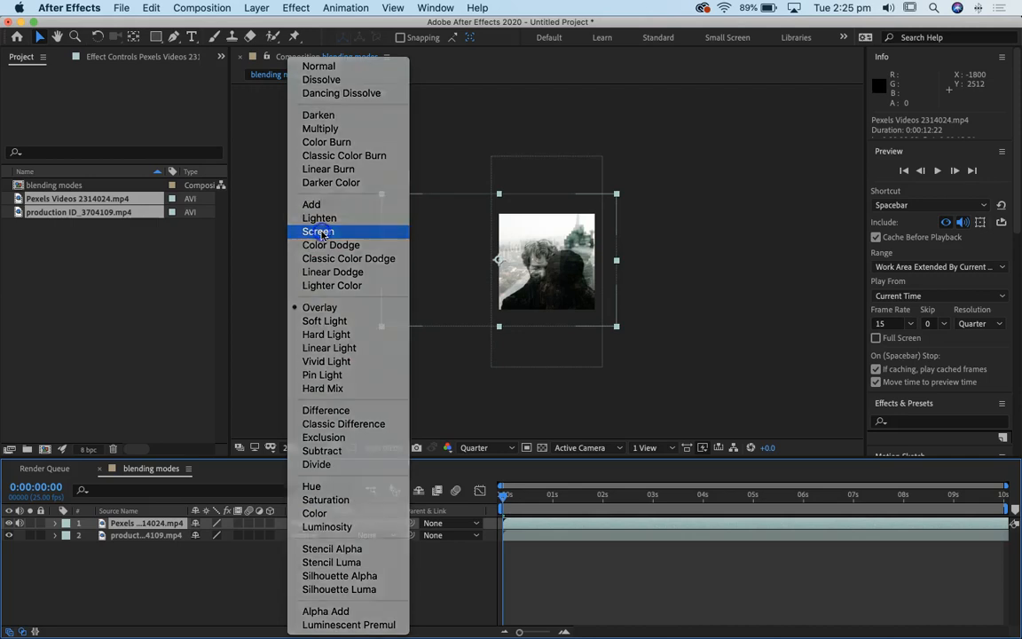
left_click(321, 232)
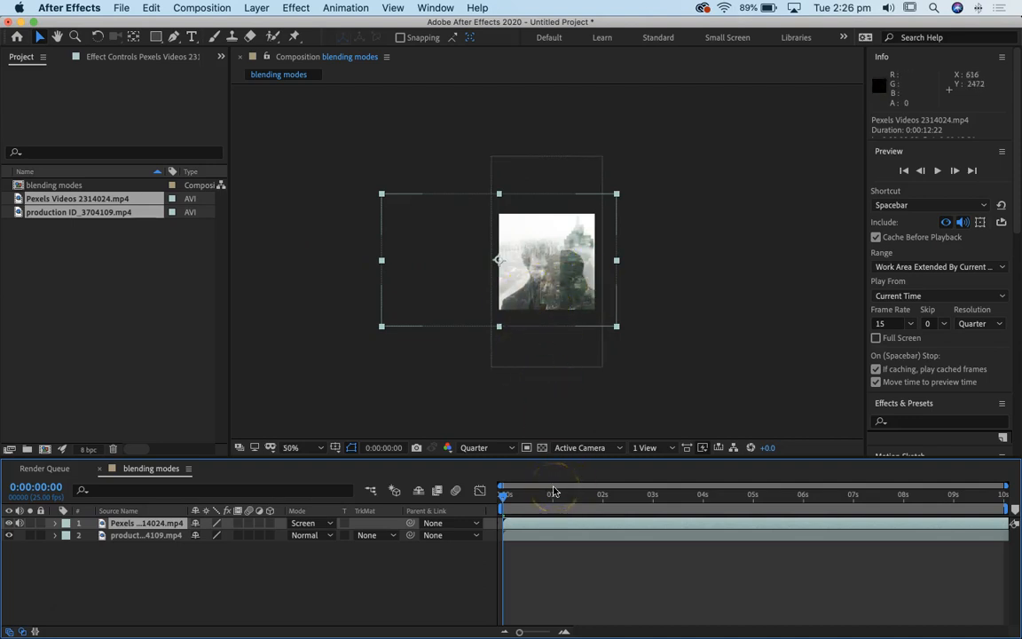
key("period")
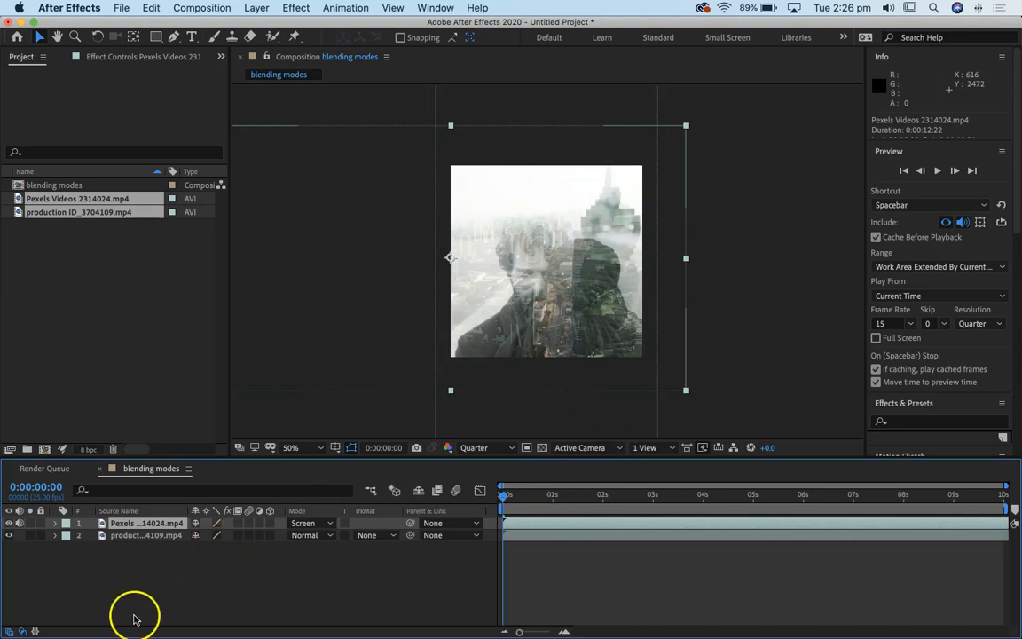
left_click(586, 593)
key("space")
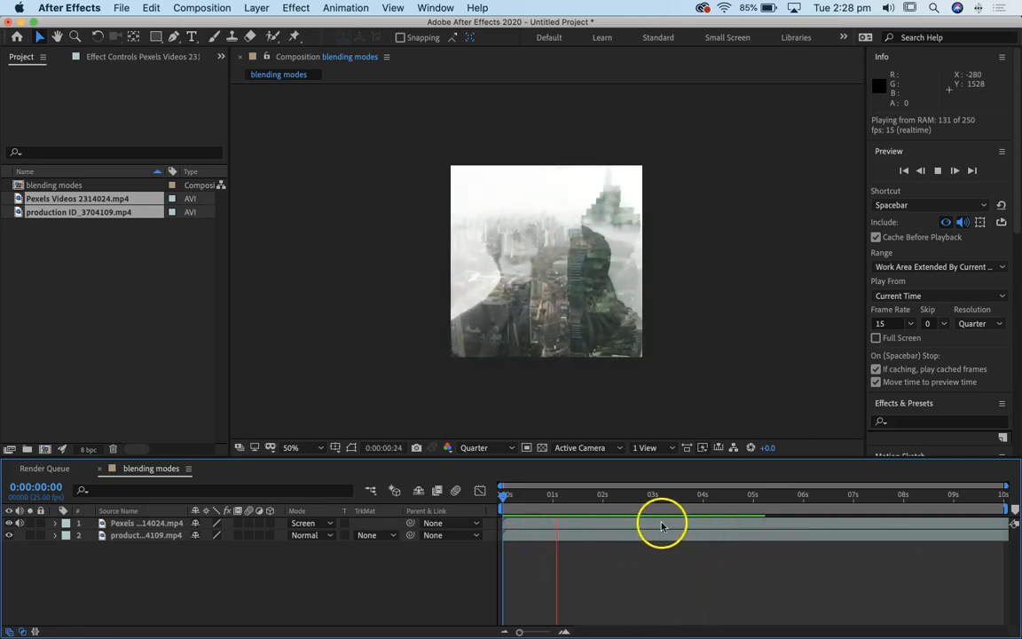
- Import masks-track-mattes-vector-assets_circle.ai from the AI folder as merged-layer footage and add it as the top layer, stopping the preview
left_click(122, 8)
mouse_move(173, 193)
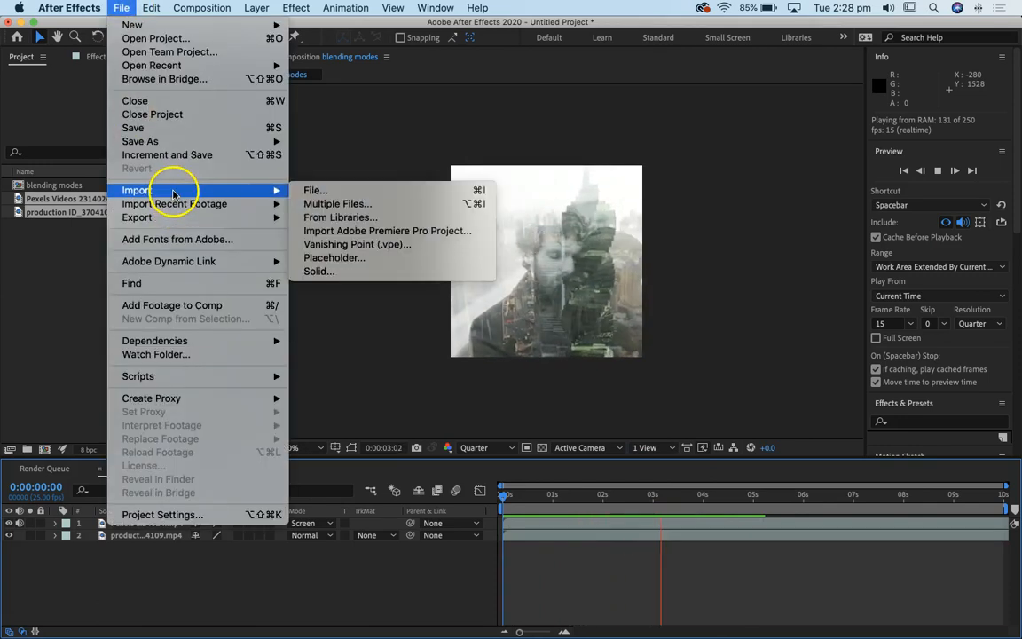
left_click(336, 190)
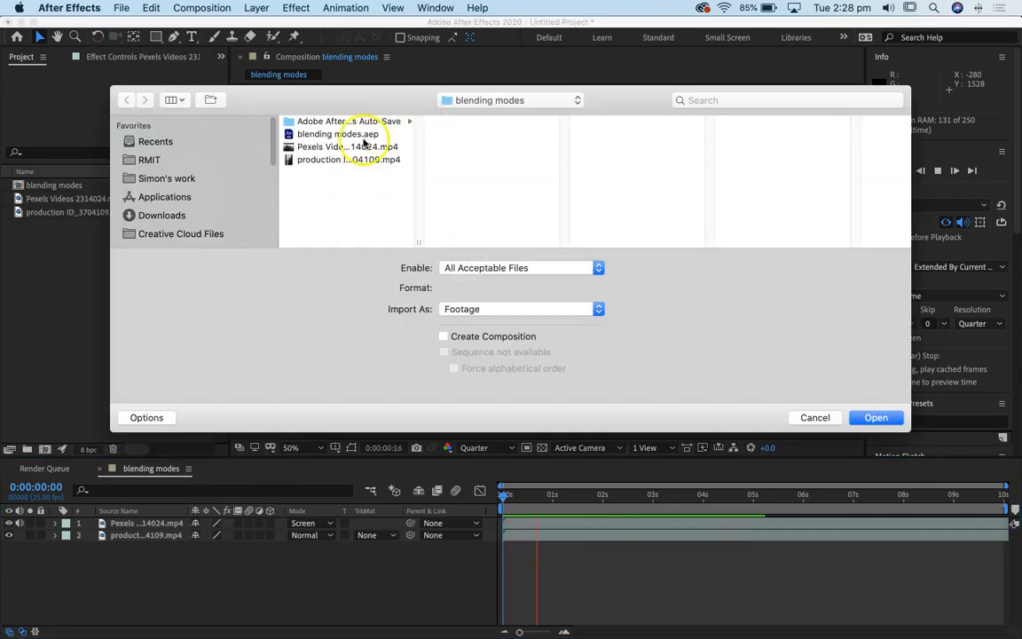
left_click(493, 100)
left_click(496, 112)
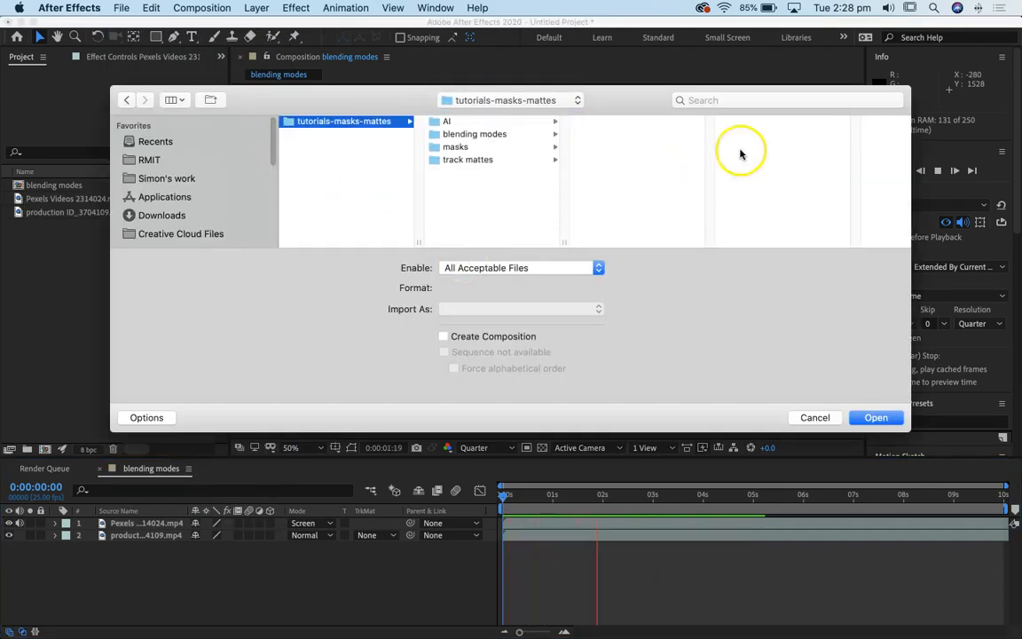
left_click(451, 121)
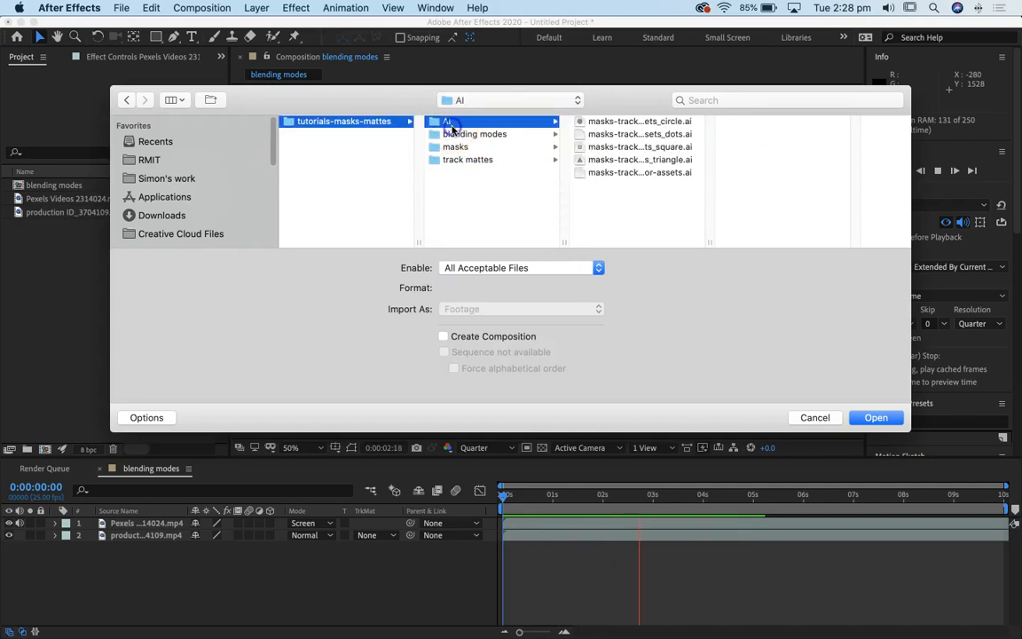
left_click(608, 160)
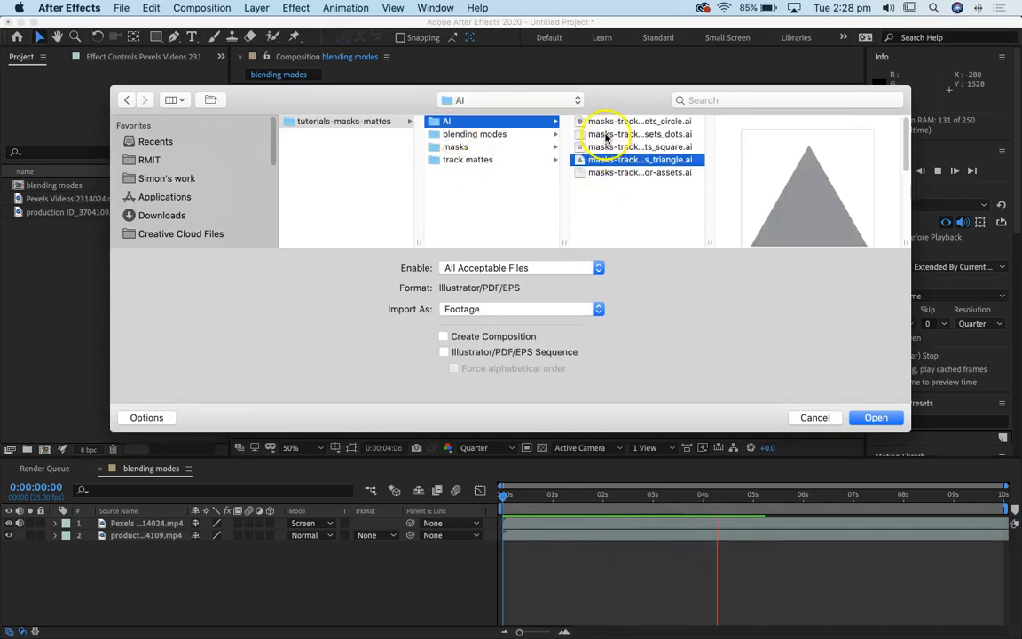
left_click(608, 135)
left_click(586, 121)
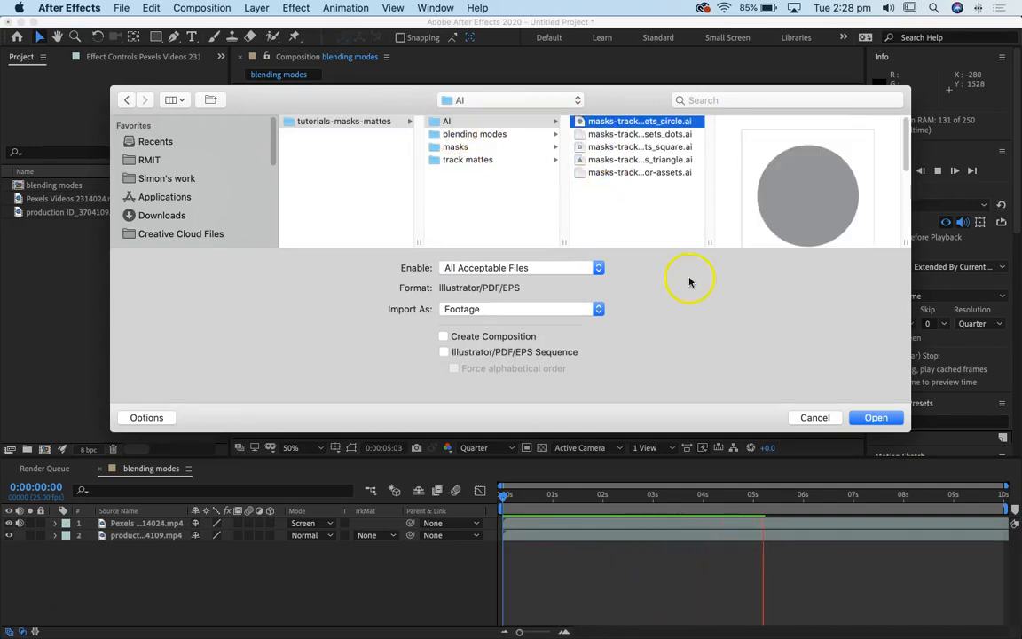
left_click(877, 418)
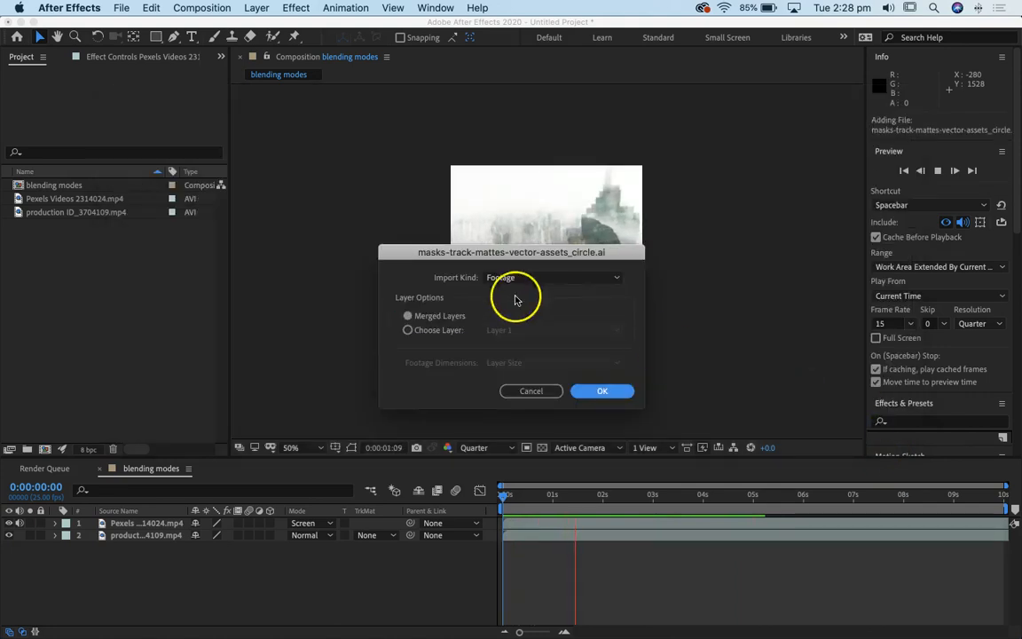
left_click(603, 390)
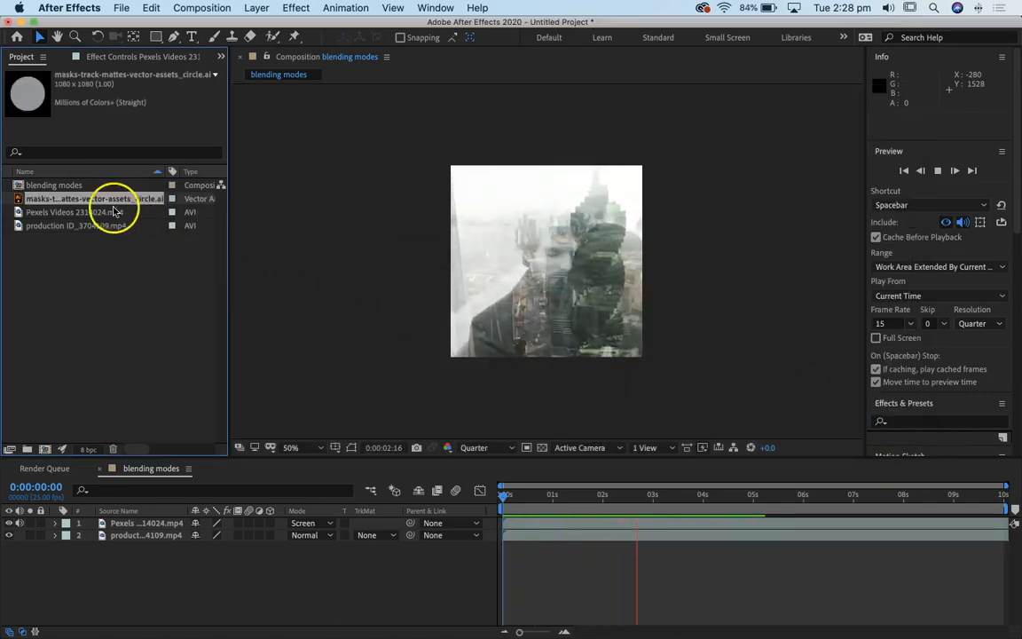
left_click_drag(109, 201, 106, 524)
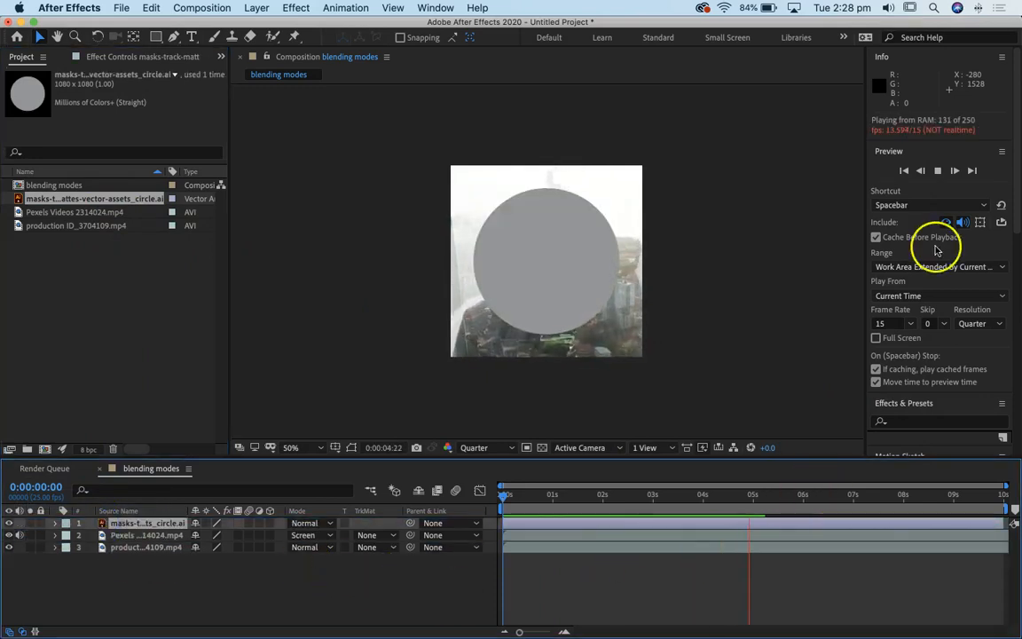
left_click(937, 170)
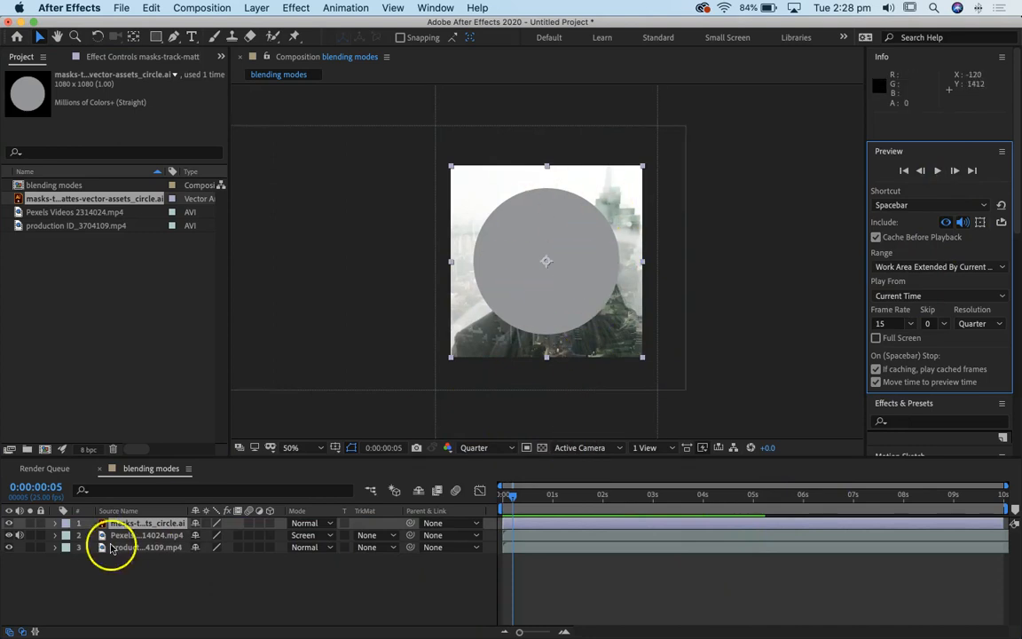
- Turn on continuous rasterization for the circle layer and set its blending mode to Stencil Alpha
left_click(207, 524)
left_click(207, 524)
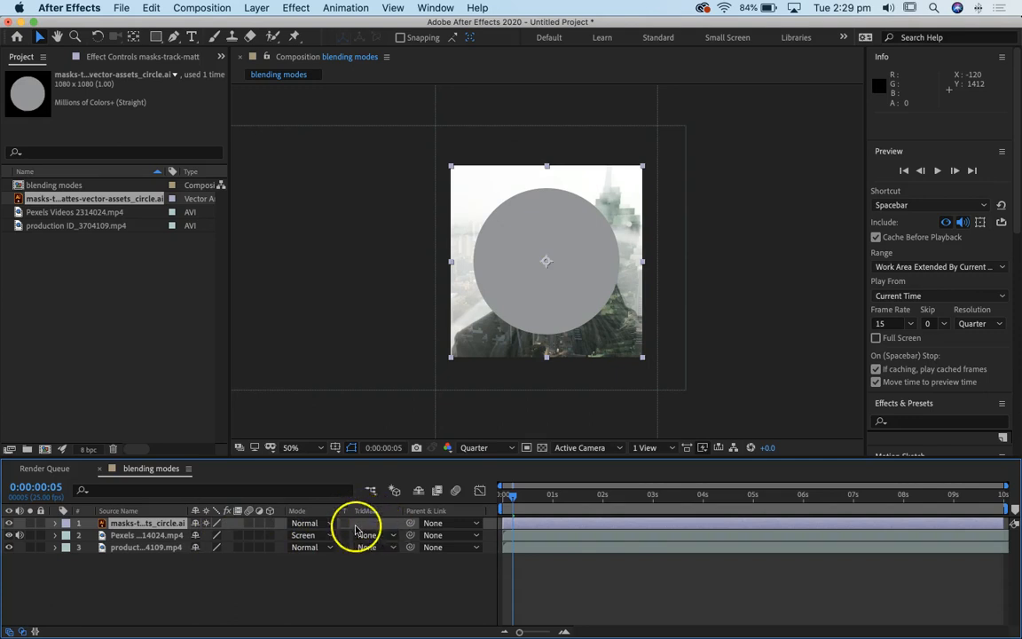
left_click(323, 524)
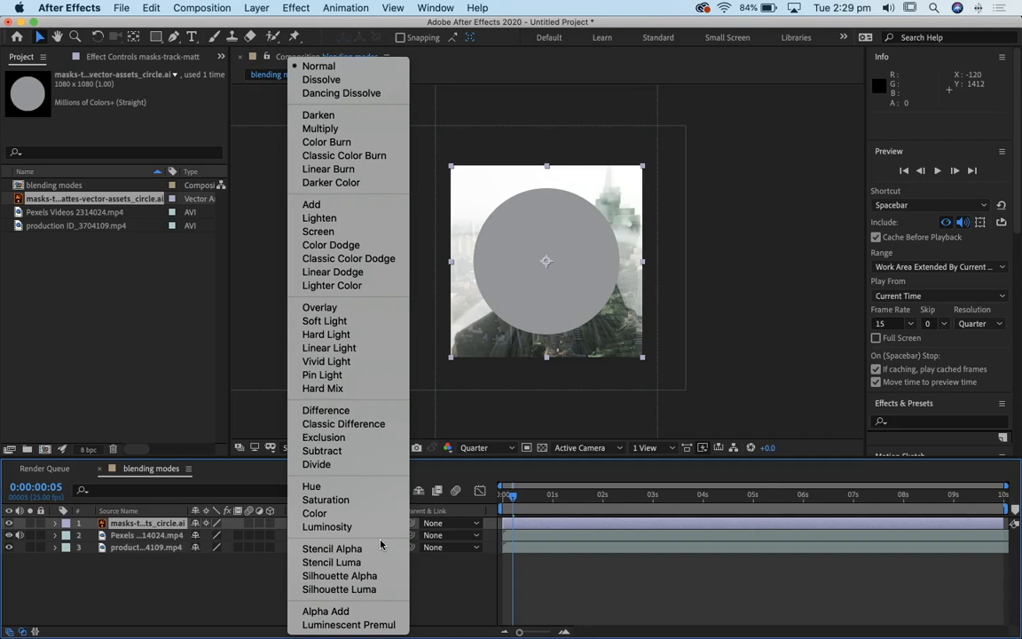
left_click(326, 551)
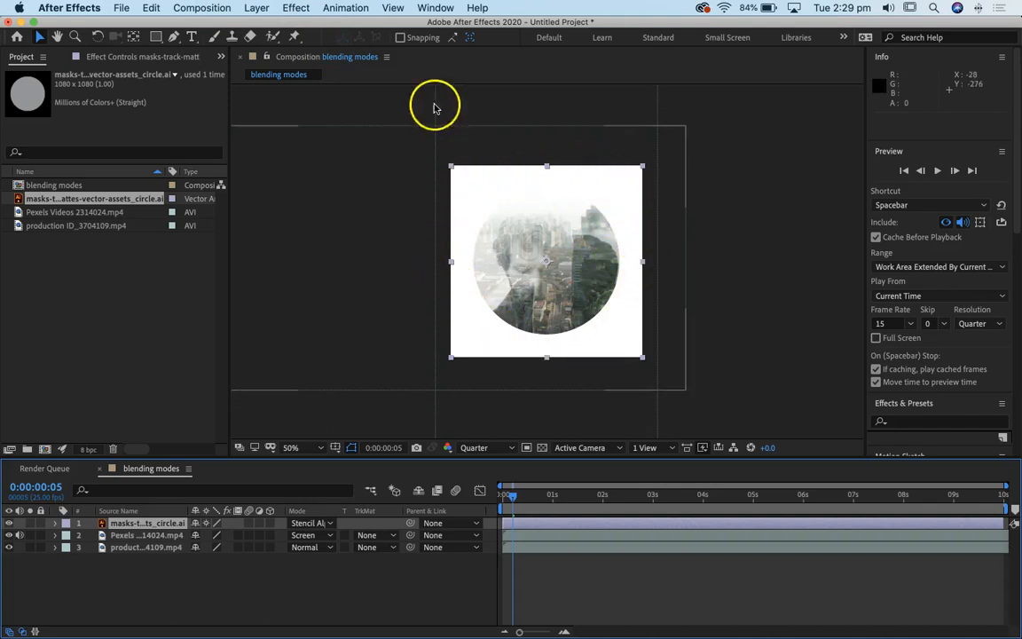
- Try a red background color for the composition and undo the change
left_click(188, 7)
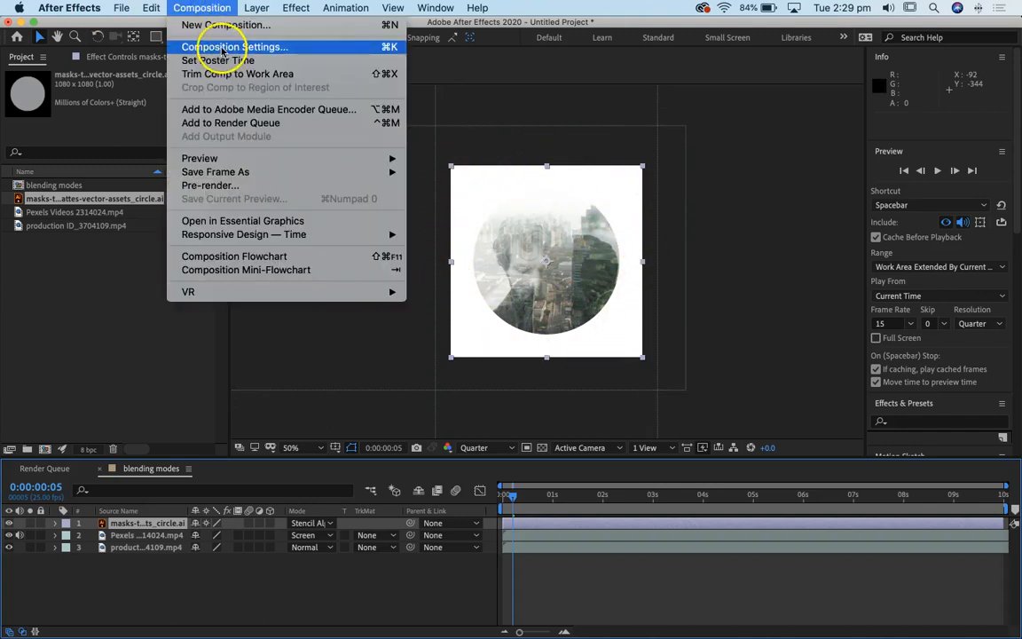
left_click(210, 46)
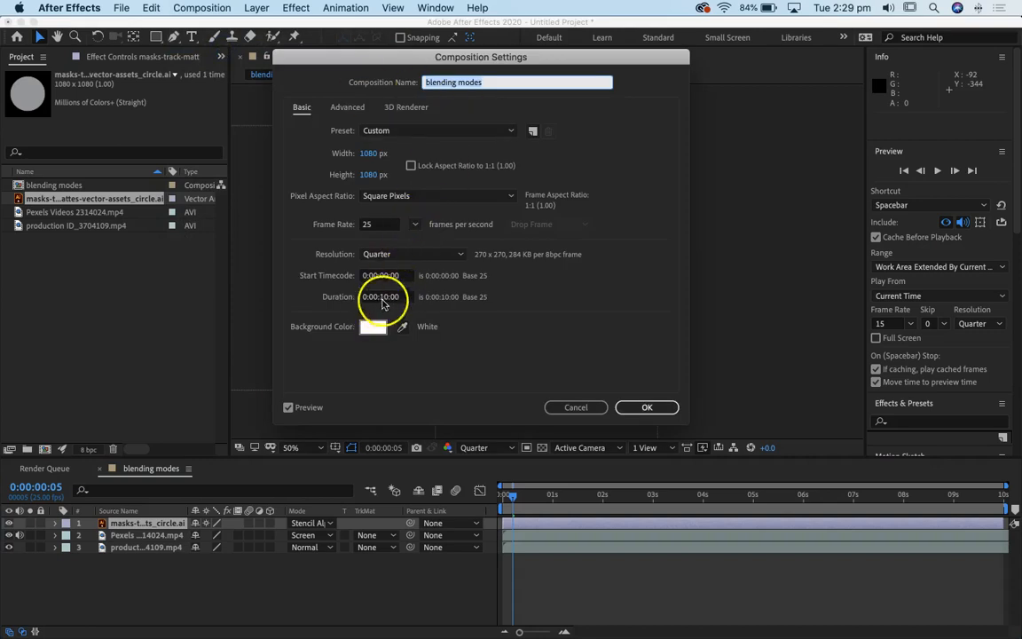
left_click(373, 326)
left_click(175, 220)
left_click(324, 158)
left_click(637, 405)
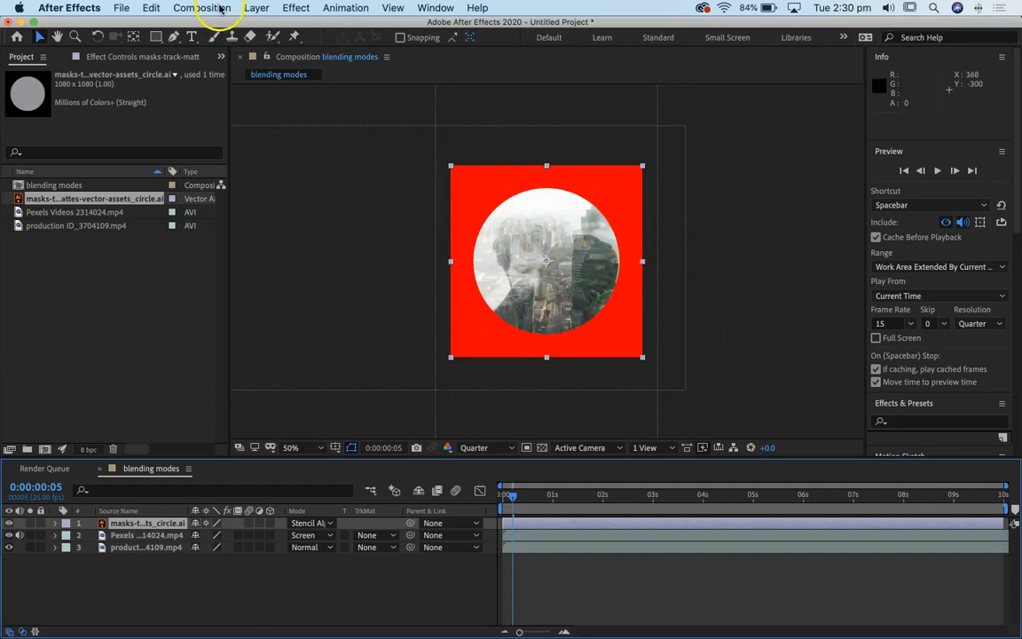
key("super+z")
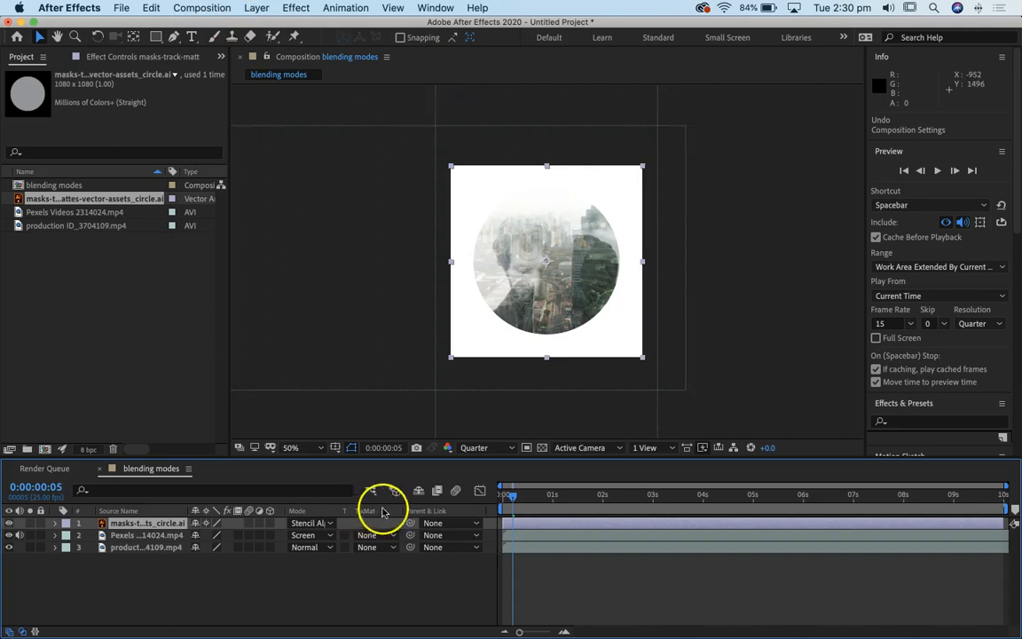
- Keyframe the circle layer's scale from 65% at 0 seconds to 100% at about 3 seconds, and scrub through the animation
left_click_drag(565, 501, 456, 500)
left_click_drag(613, 499, 393, 495)
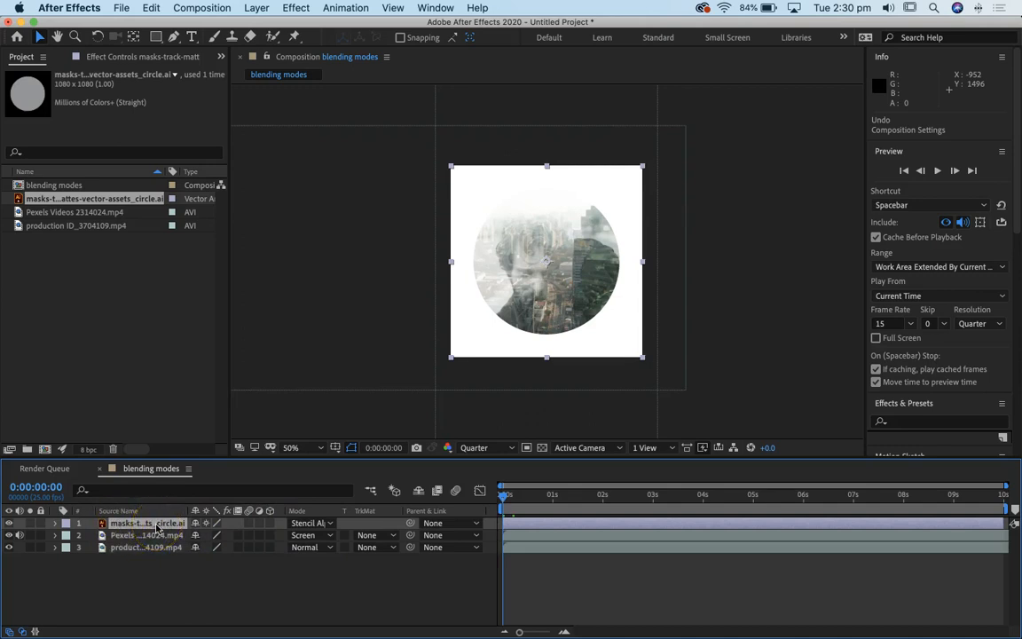
left_click(127, 524)
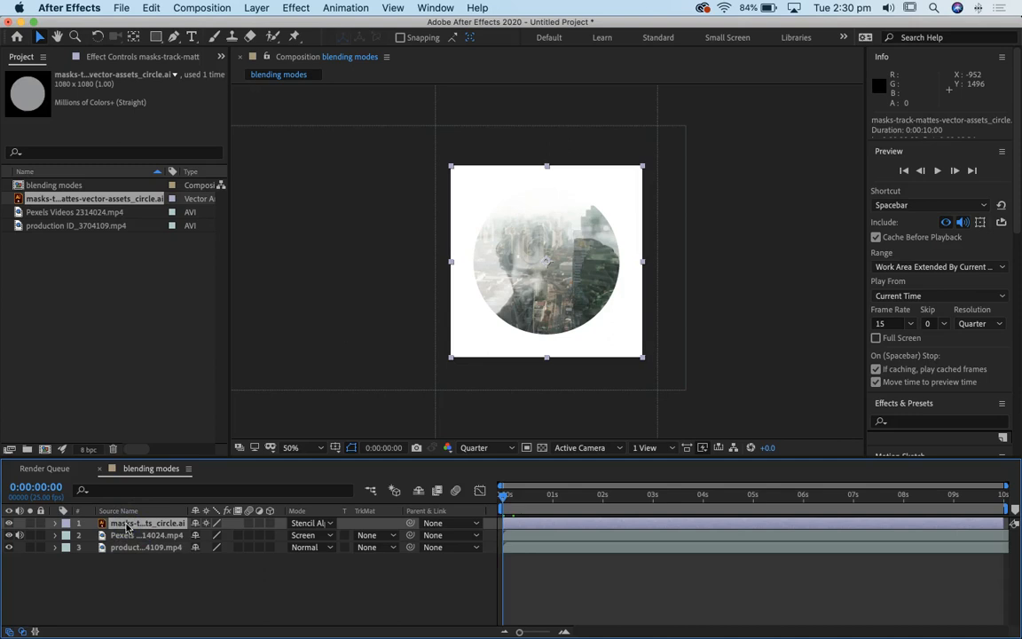
key("s")
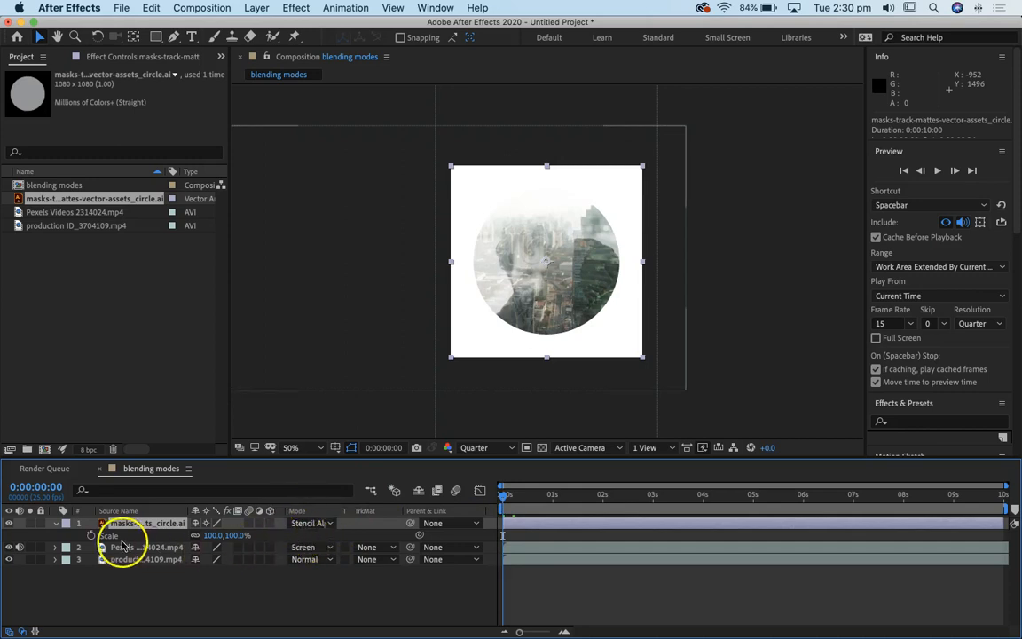
left_click(92, 535)
left_click_drag(494, 506, 655, 510)
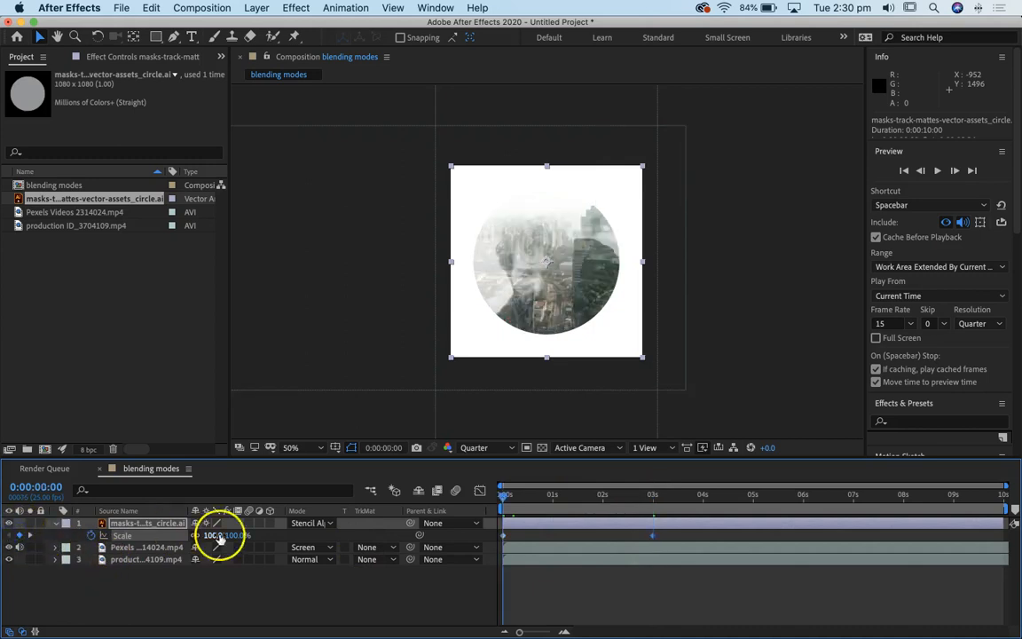
left_click_drag(216, 536, 206, 536)
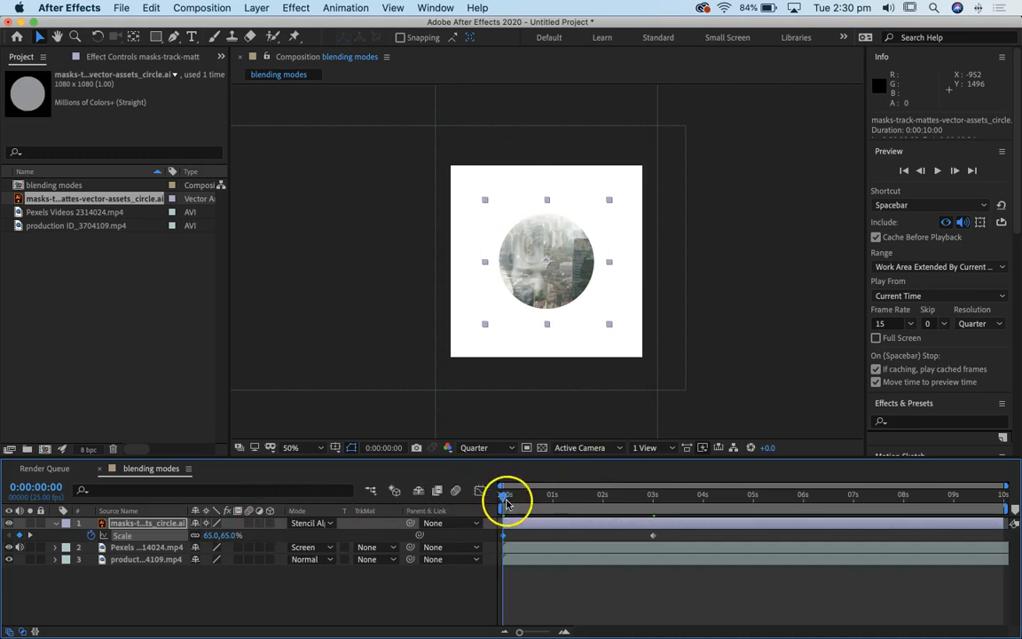
left_click_drag(507, 502, 630, 495)
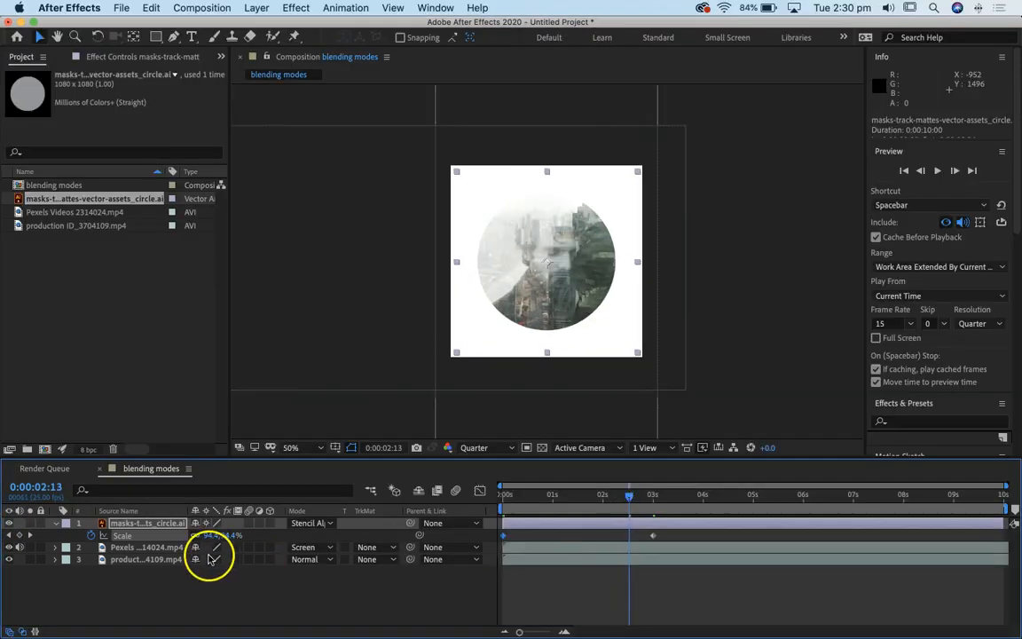
- Try the Stencil Luma blending mode on the circle layer and compare it with Normal
left_click(319, 523)
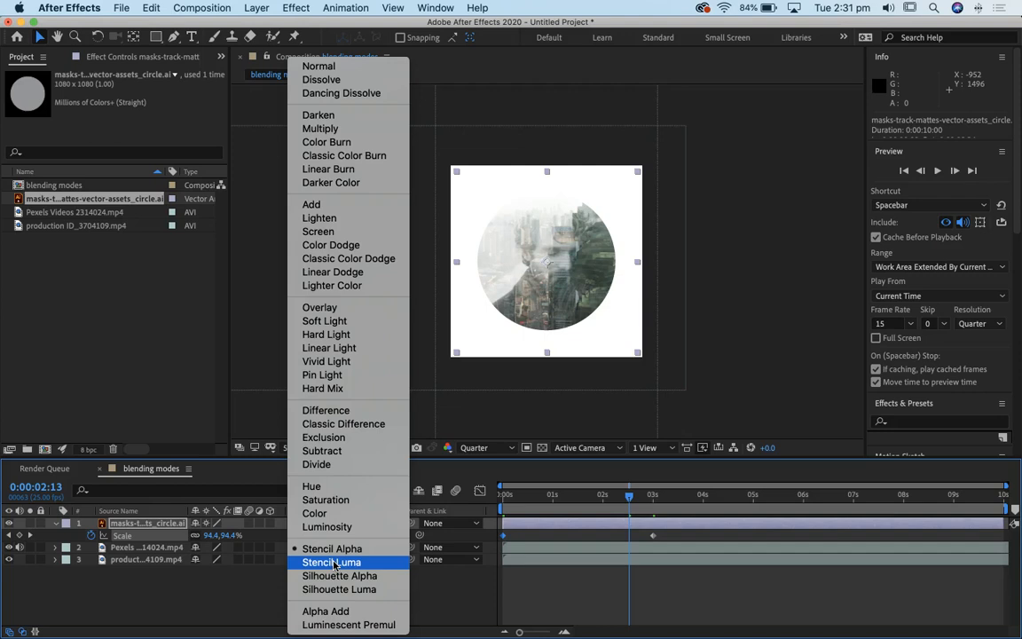
left_click(330, 564)
left_click(329, 66)
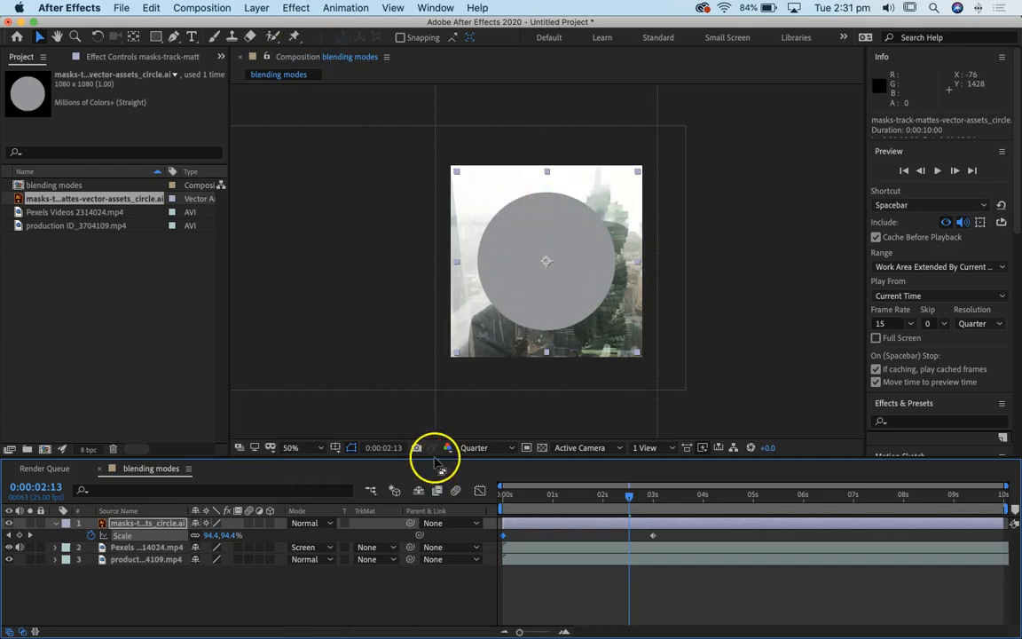
left_click(335, 527)
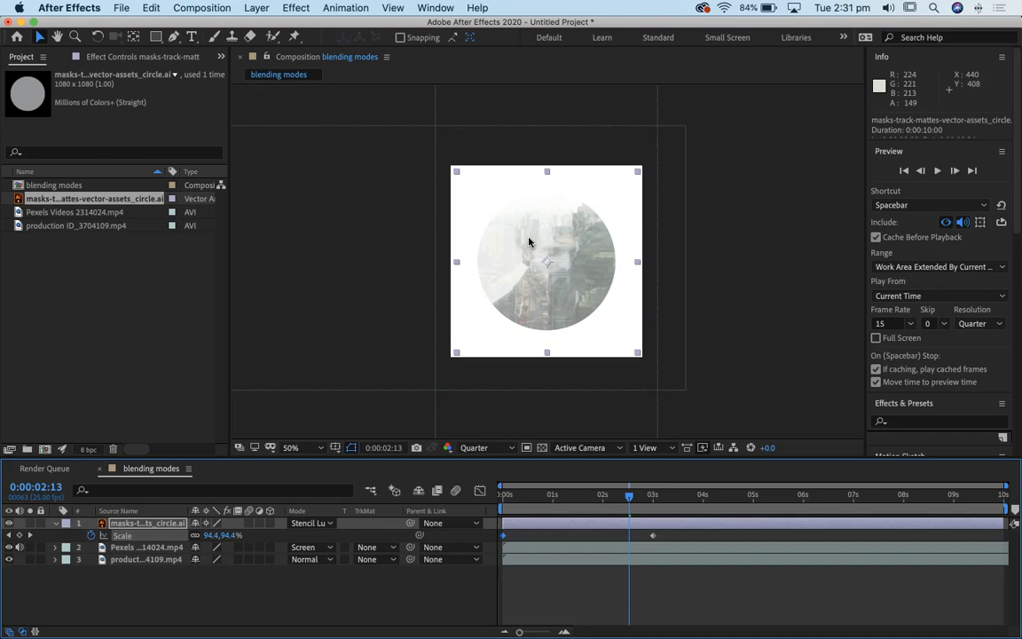
- Set the circle layer's blending mode to Silhouette Alpha, leaving the Pexels city layer's mode at Screen
left_click(323, 525)
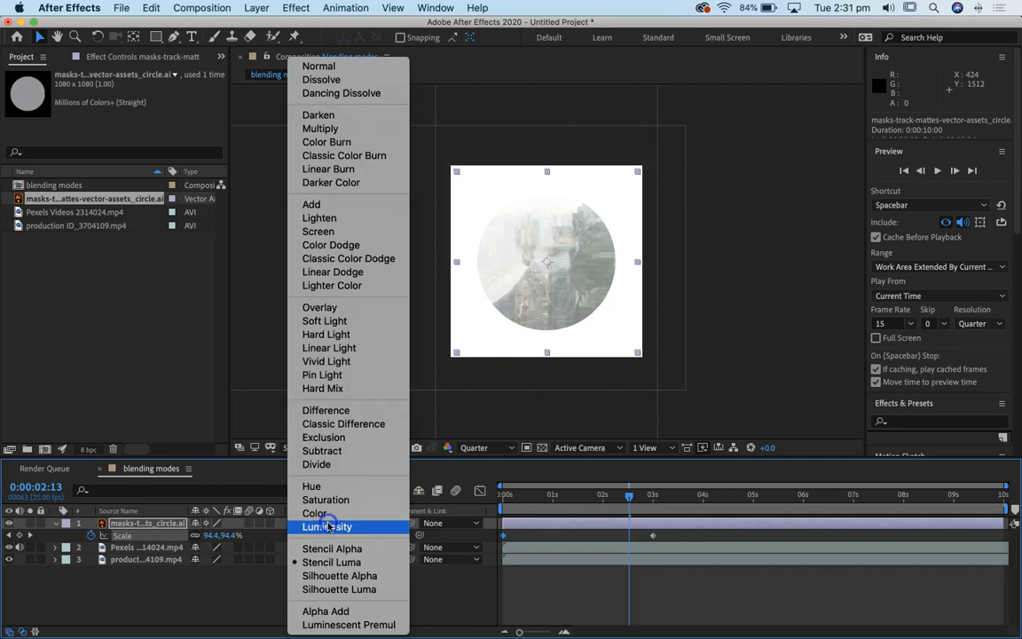
left_click(373, 577)
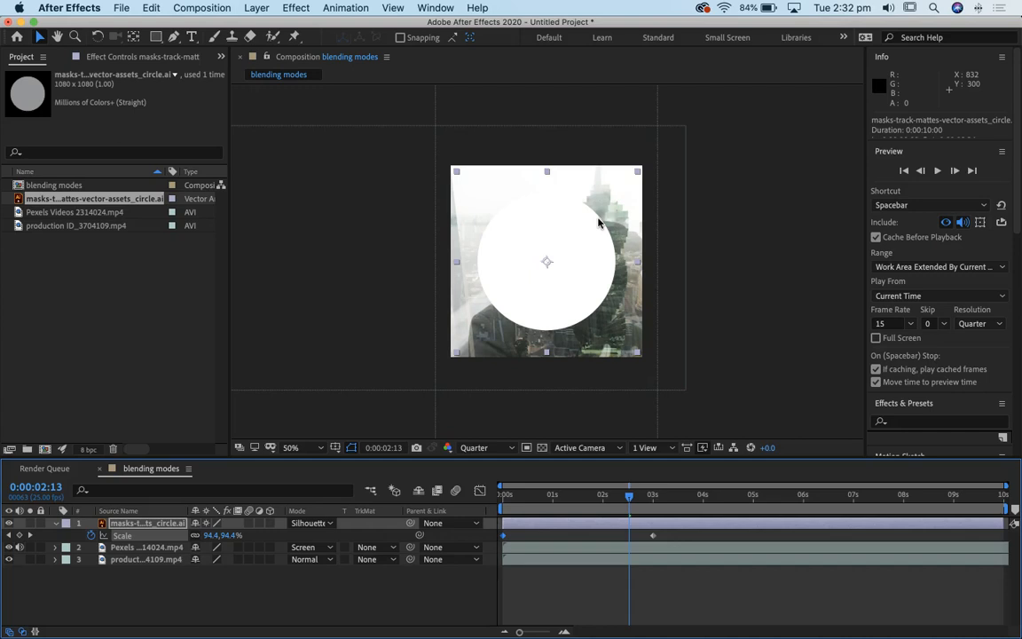
left_click(313, 547)
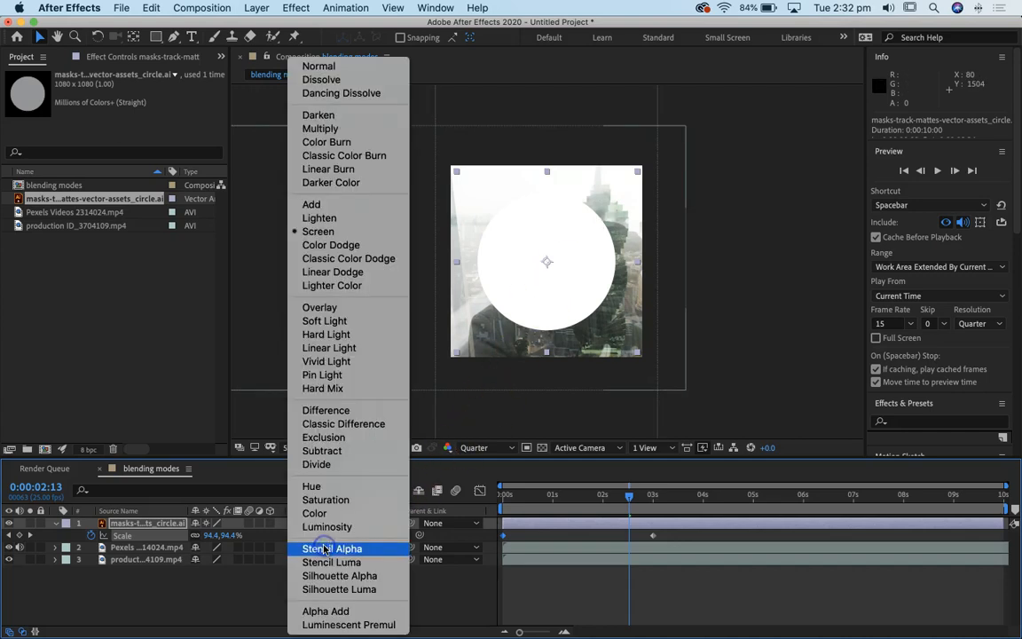
left_click(374, 590)
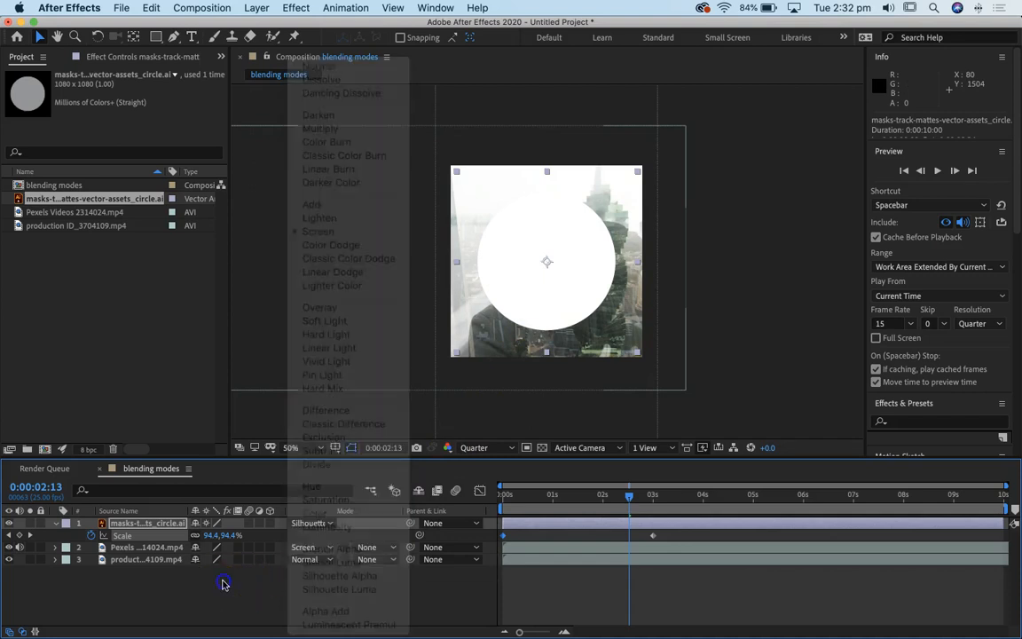